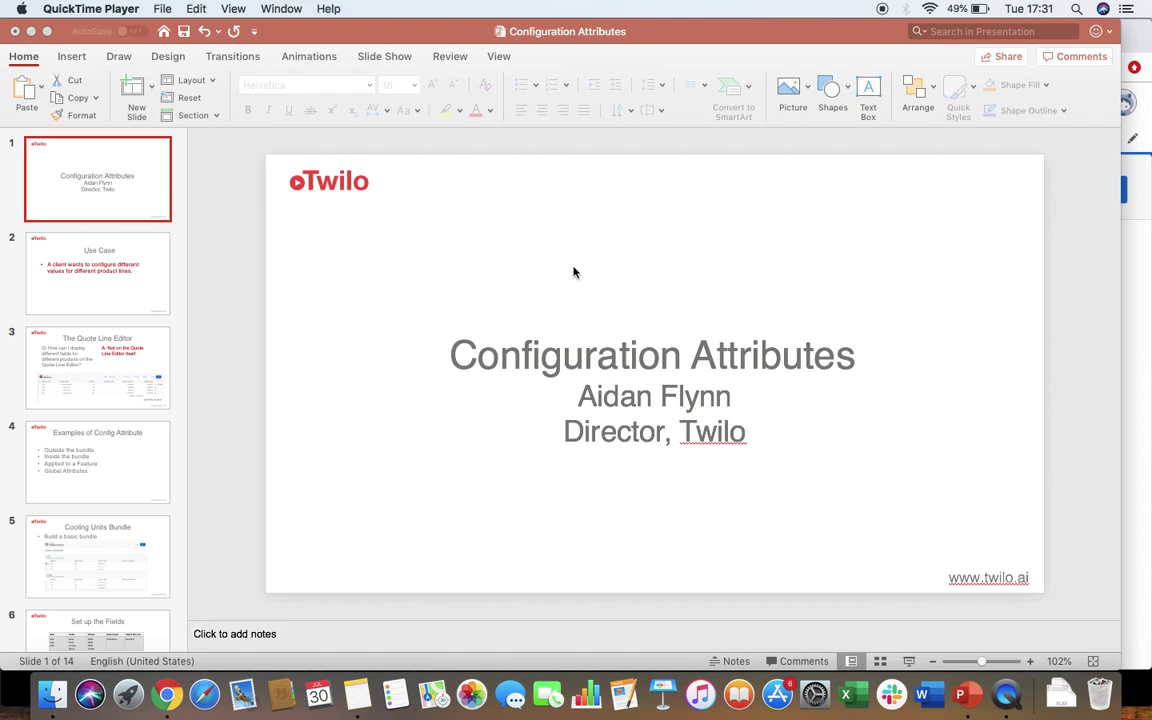
Review the Use Case slide and the Quote Line Editor slide with its question, answer and quote screenshot
click(97, 279)
click(97, 279)
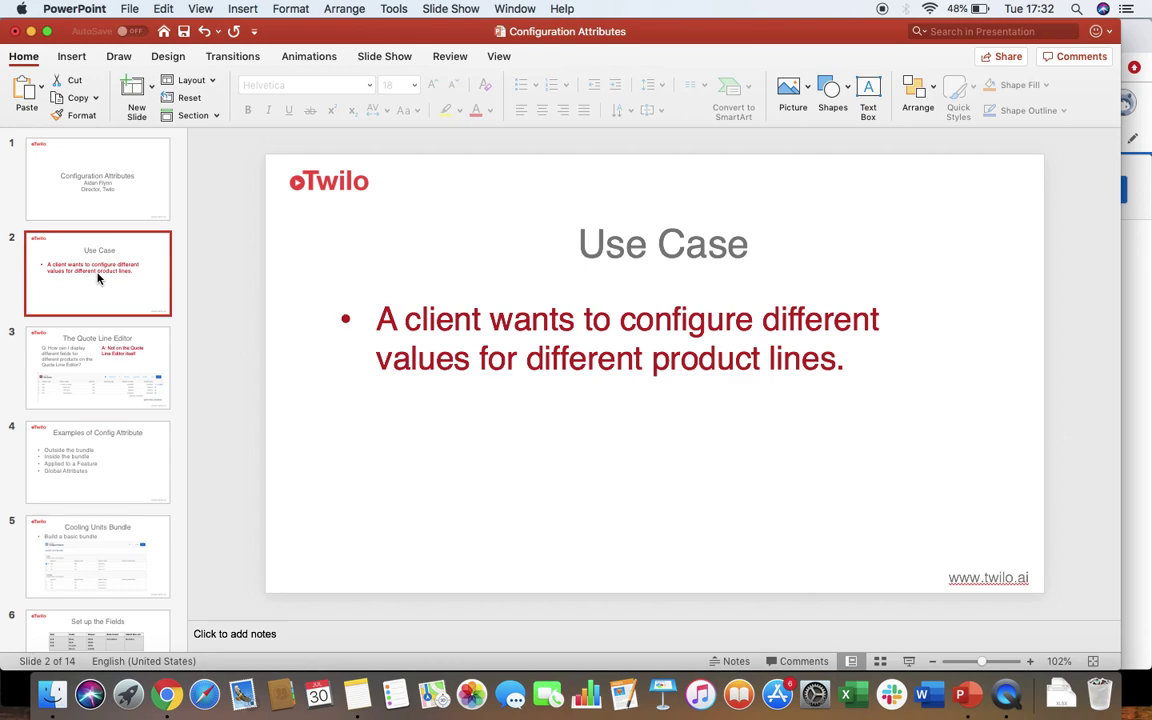
key(Down)
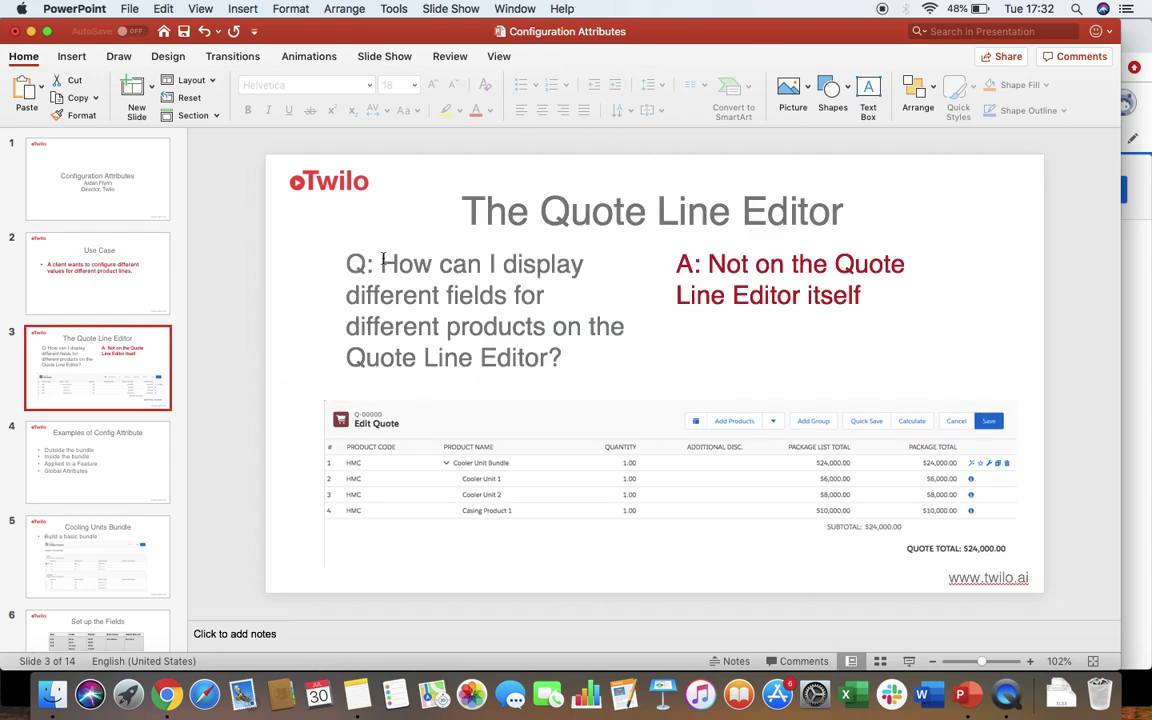
mouse_move(382, 262)
mouse_down()
mouse_move(571, 357)
mouse_move(398, 264)
mouse_up()
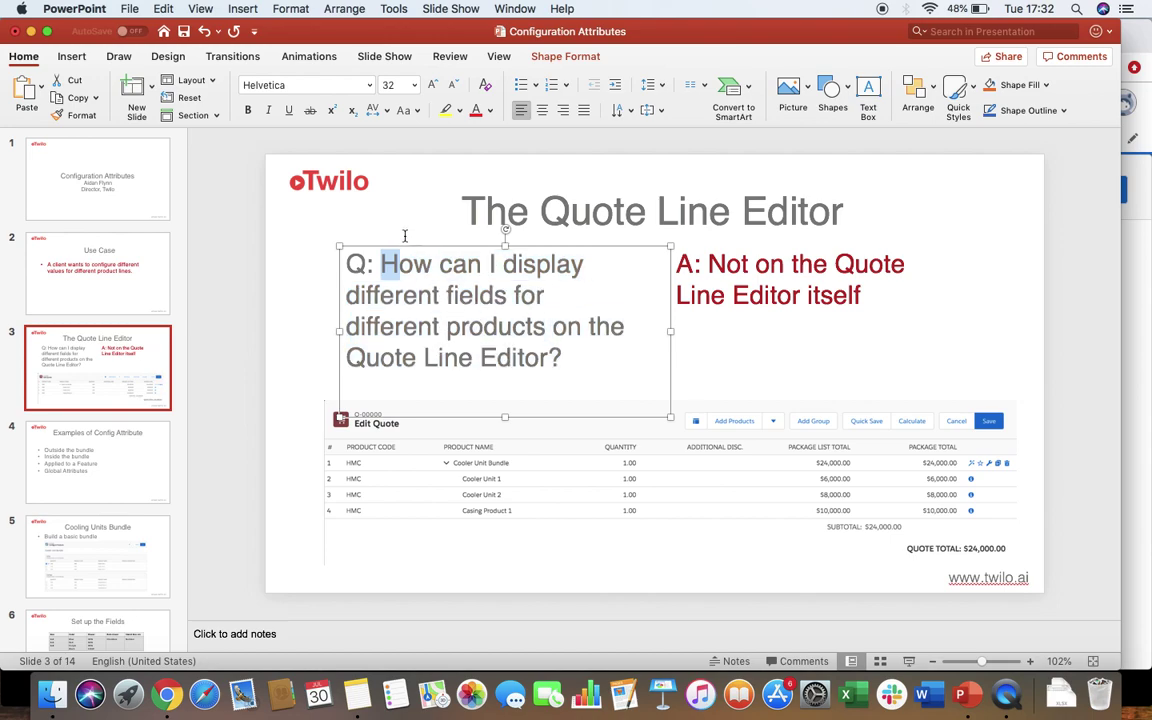
click(312, 271)
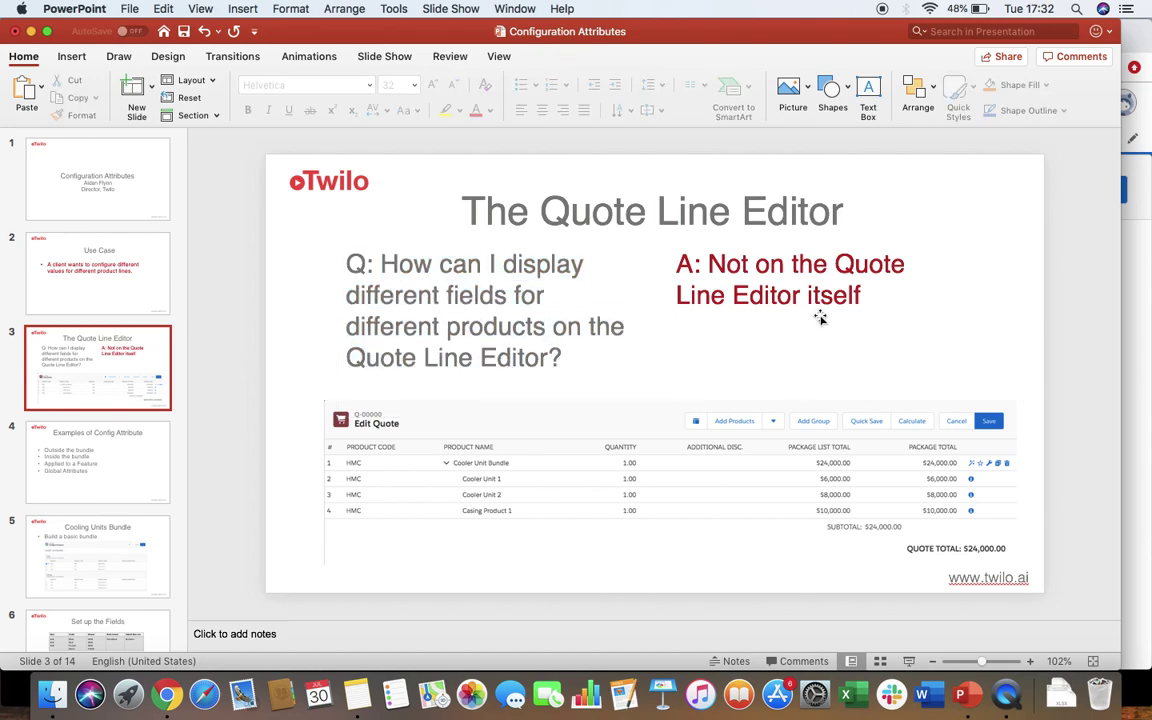
click(985, 465)
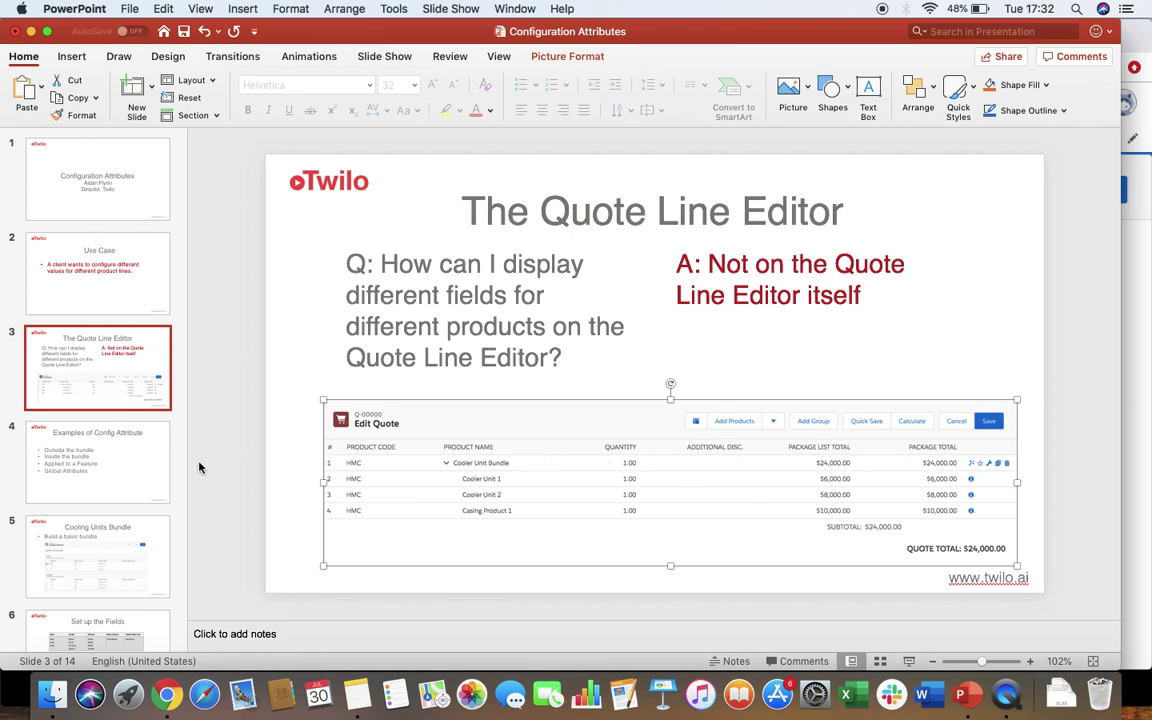
Review the Examples of Config Attribute slide and the Cooling Units Bundle slide
click(73, 475)
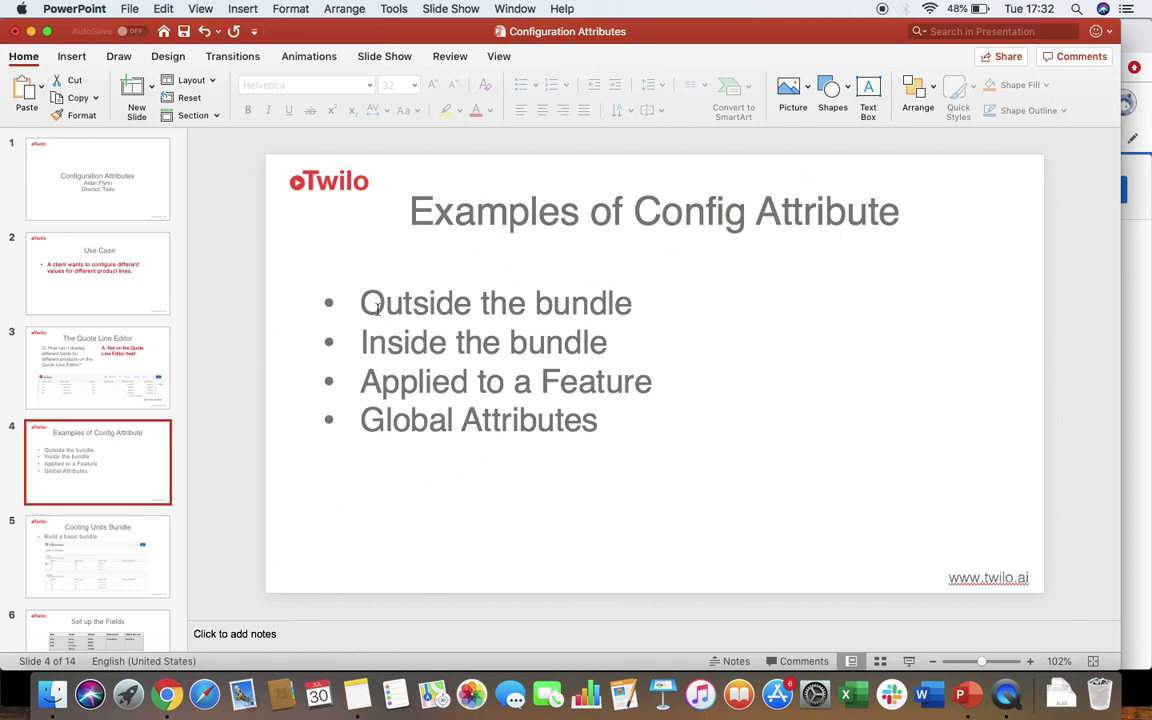
drag(384, 303, 457, 291)
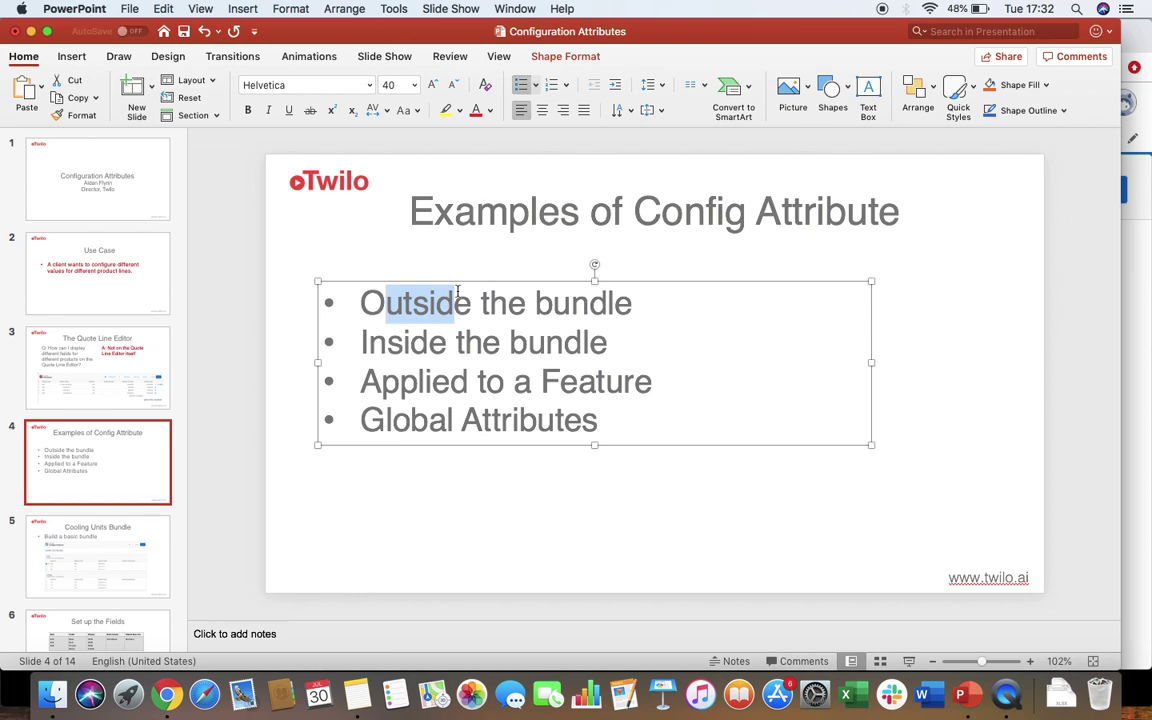
click(458, 270)
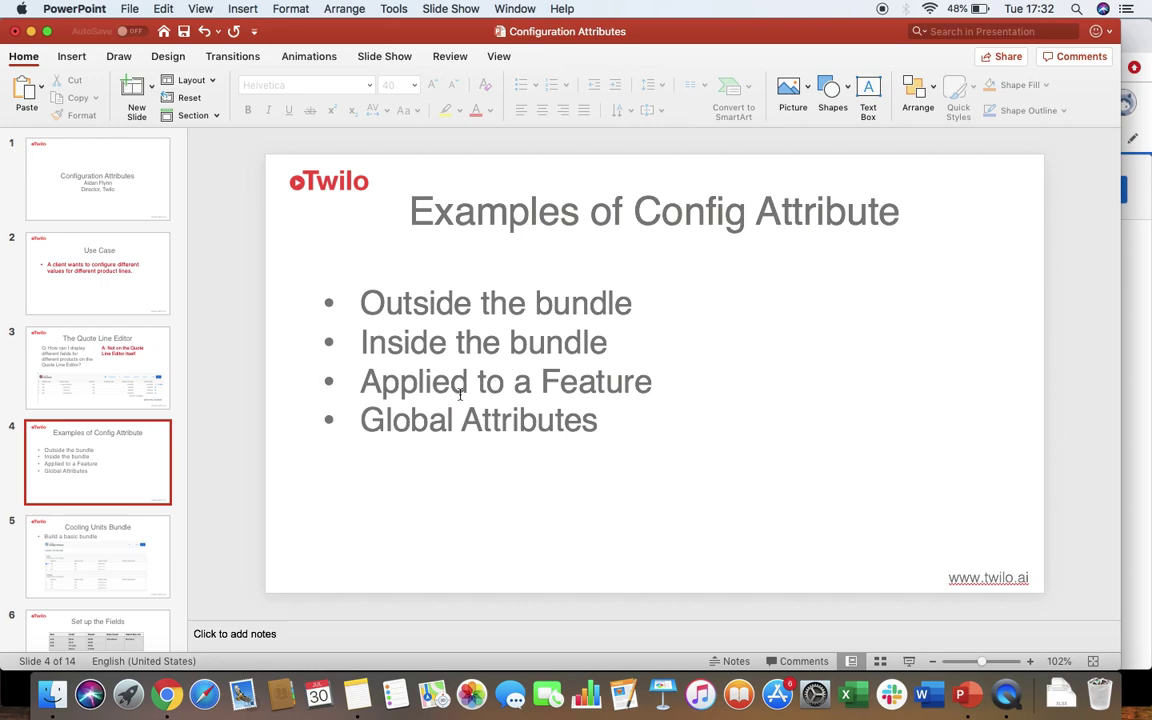
scroll(125, 472, down, 2)
click(105, 498)
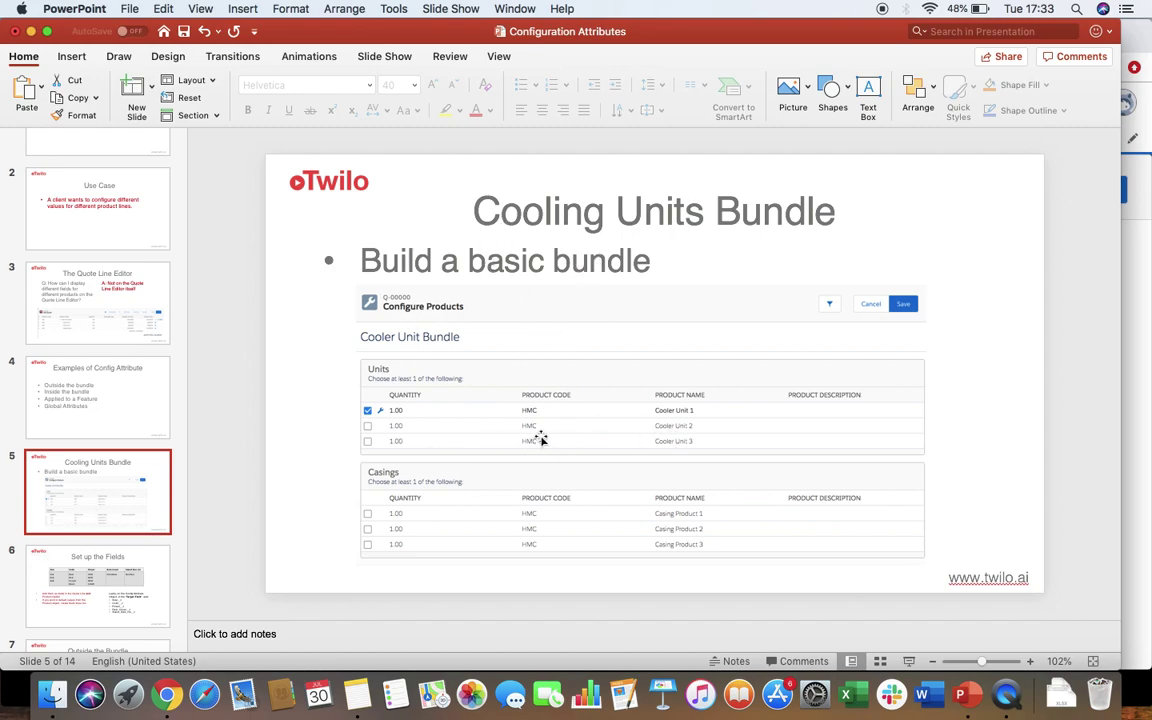
scroll(38, 509, down, 2)
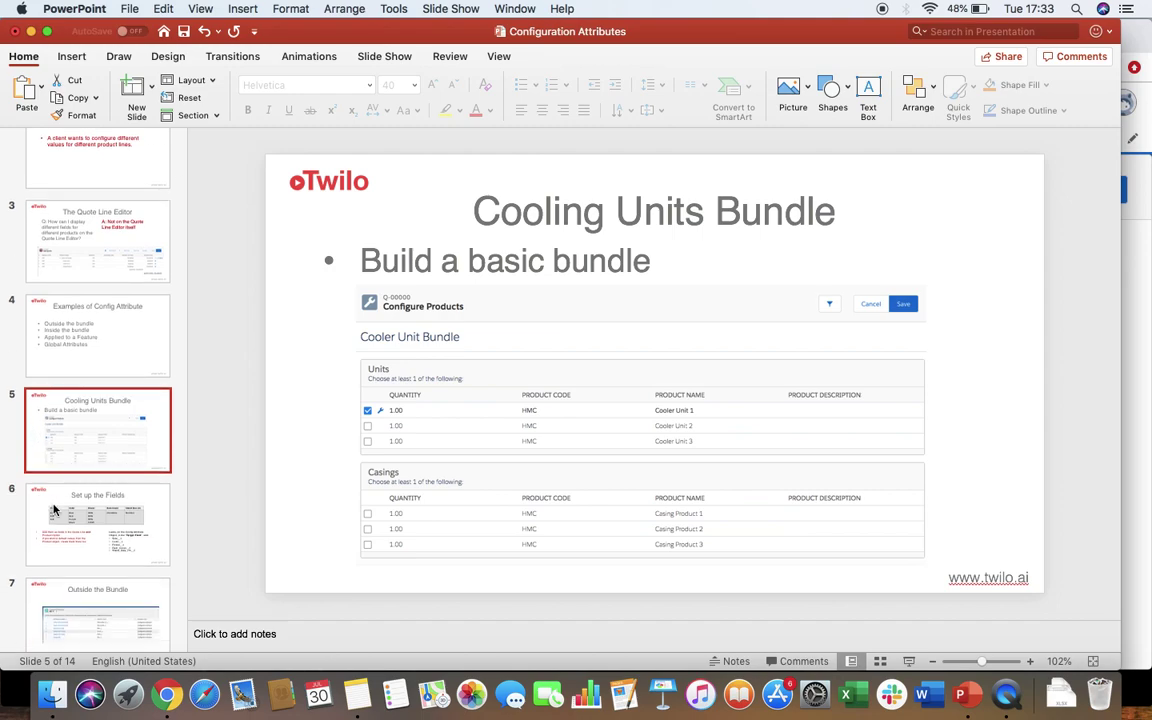
Review the Set up the Fields slide, highlighting "Target Field" and the five field API names listed below it
click(56, 516)
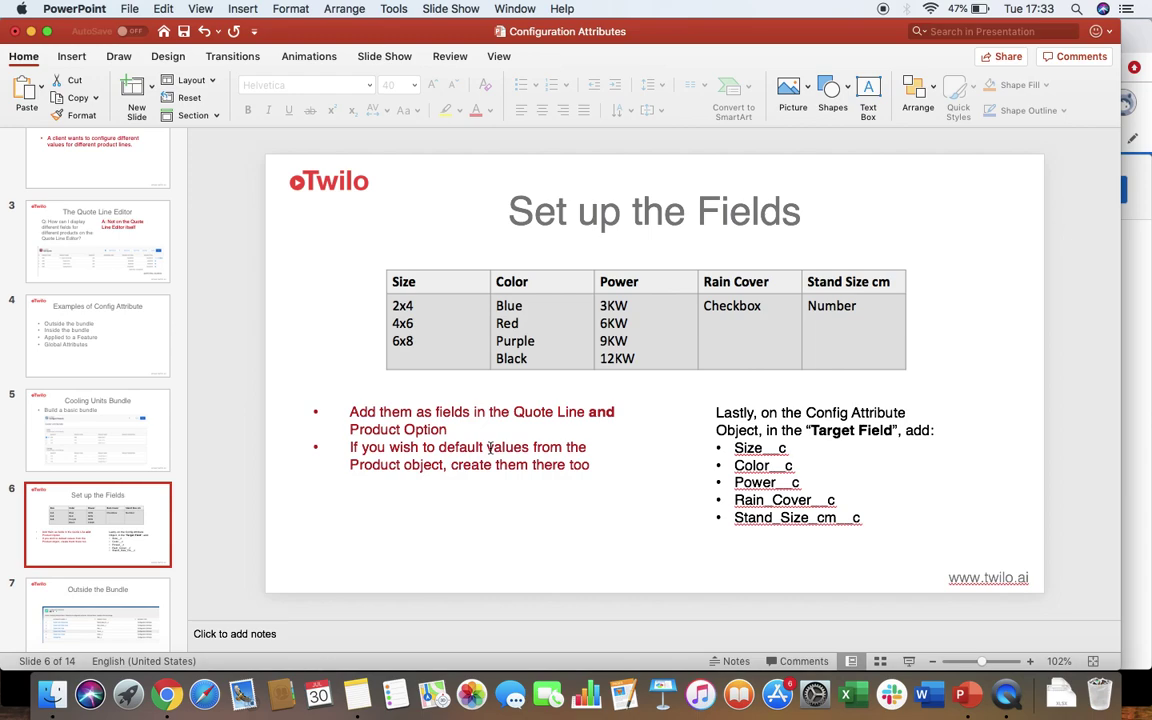
click(872, 436)
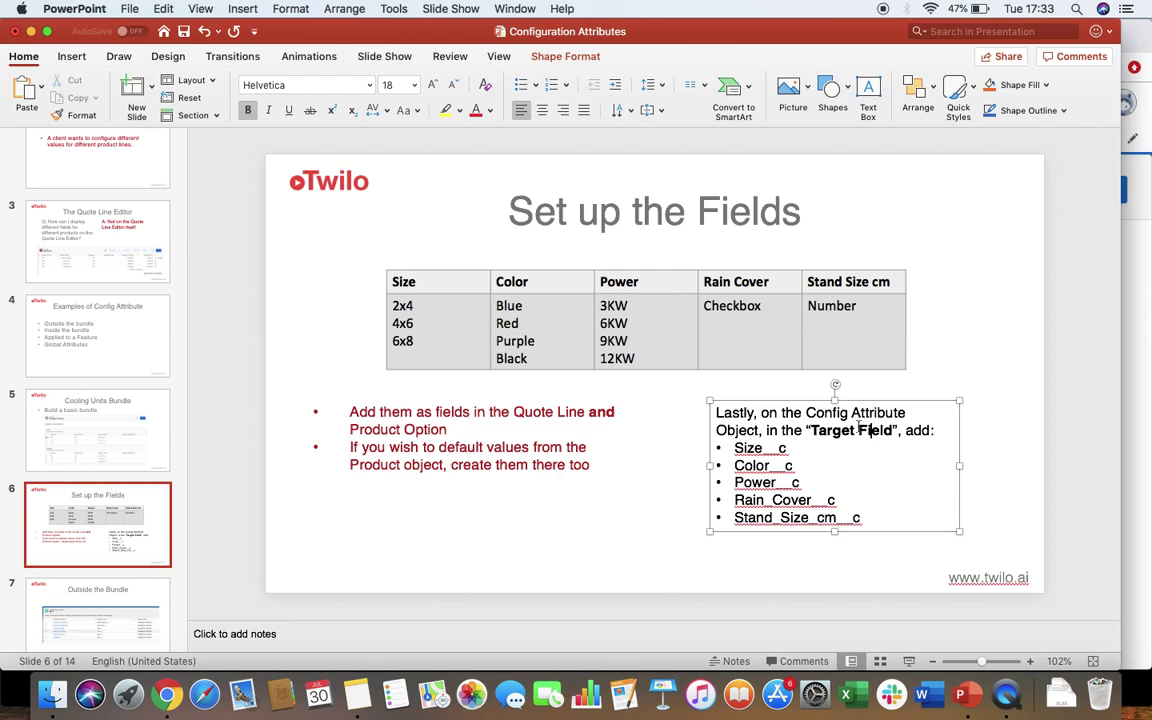
drag(810, 430, 885, 437)
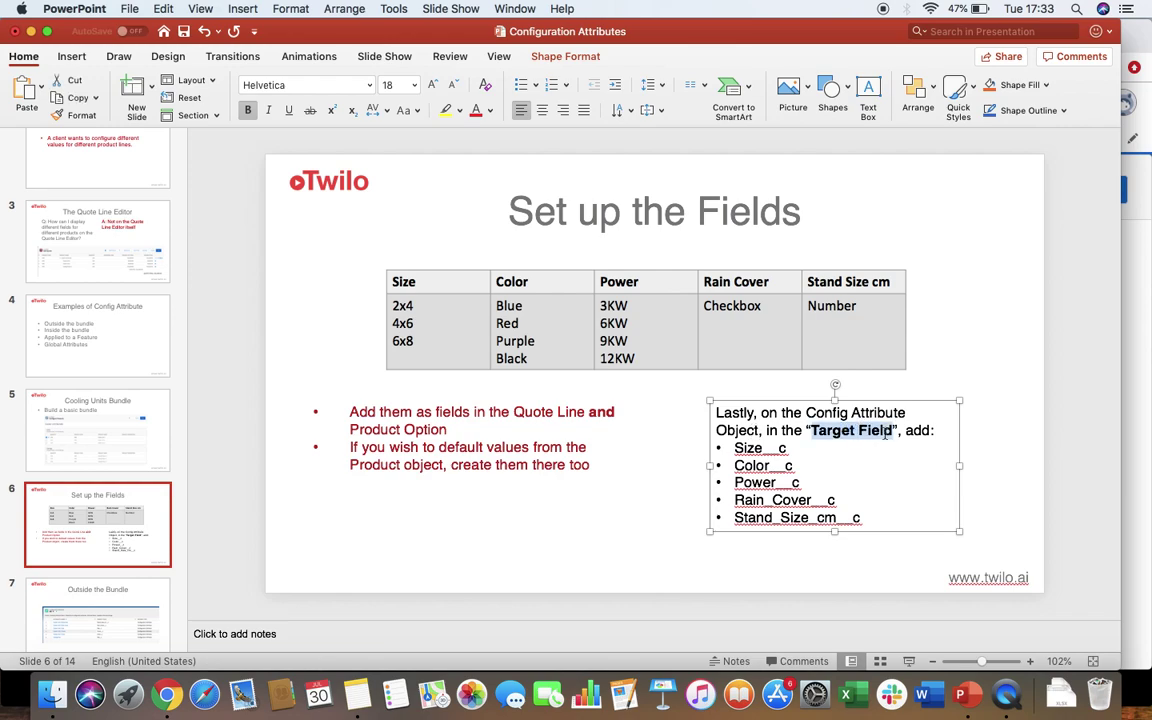
drag(862, 520, 722, 444)
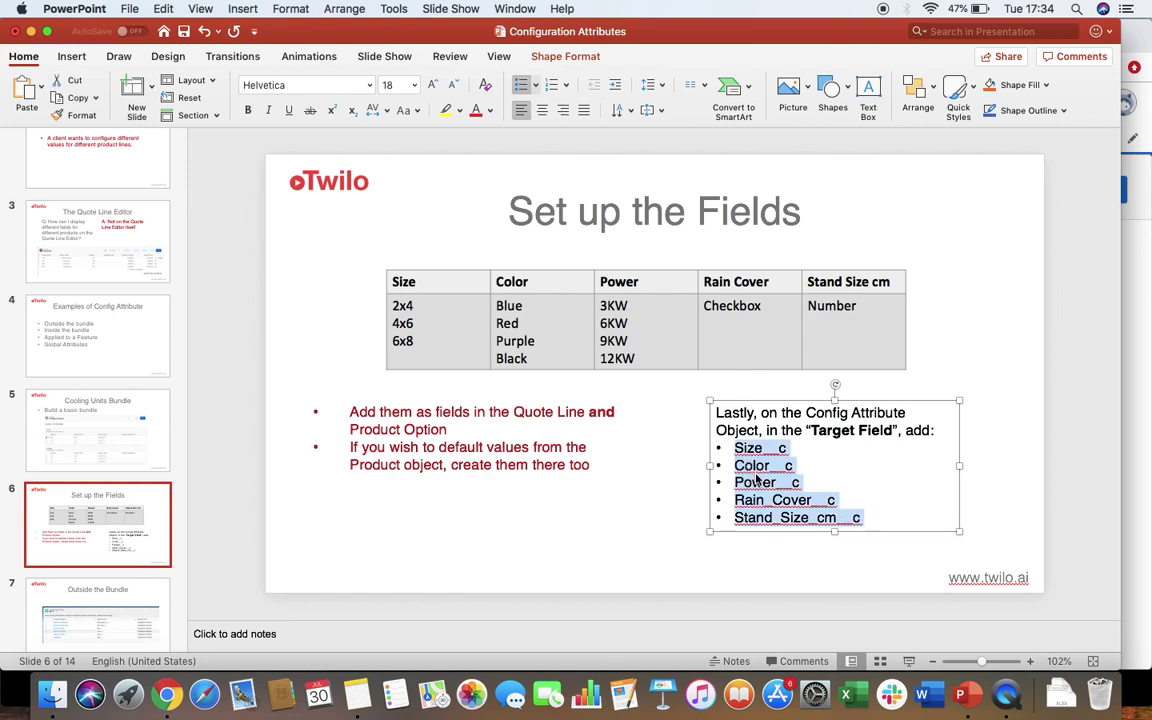
scroll(100, 440, down, 2)
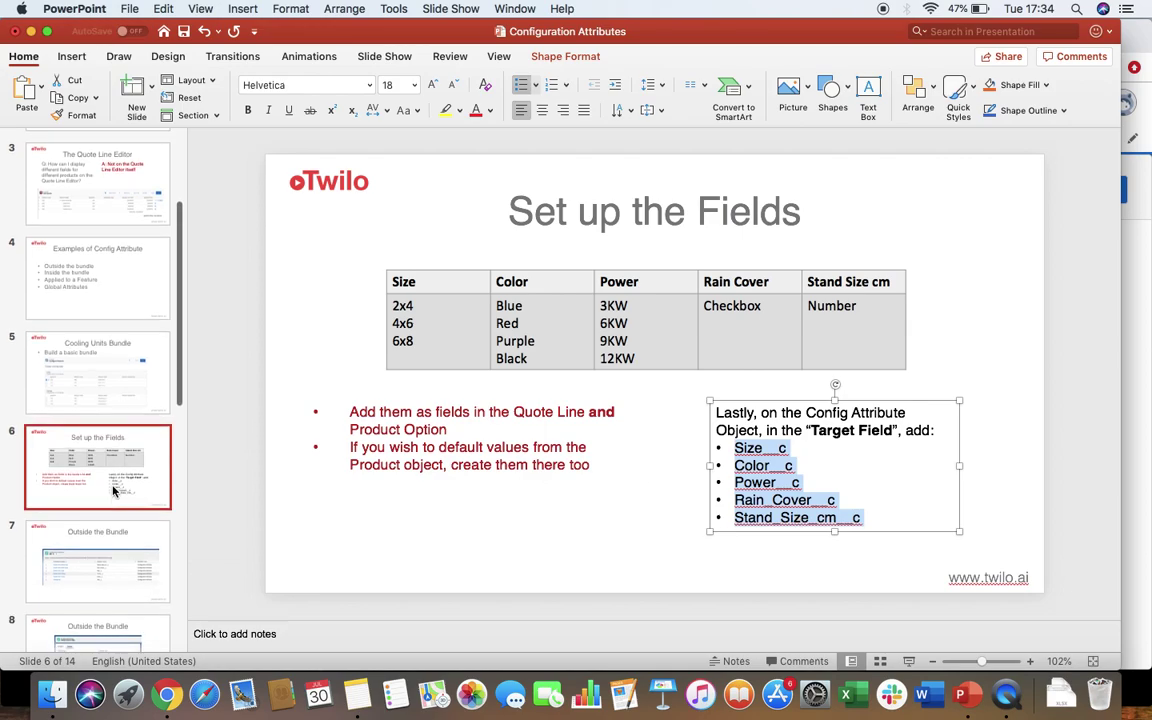
Switch to the Salesforce quote in Chrome and add the products Cooler Unit 1 and Cooler Unit 2
click(182, 696)
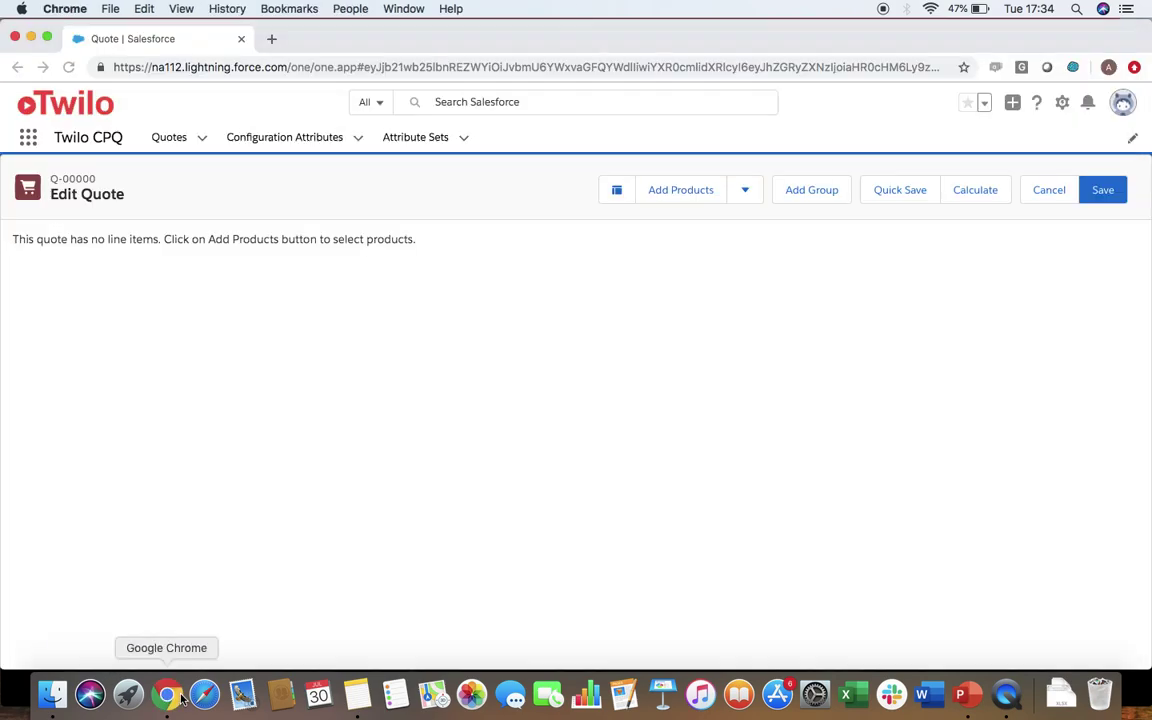
click(698, 194)
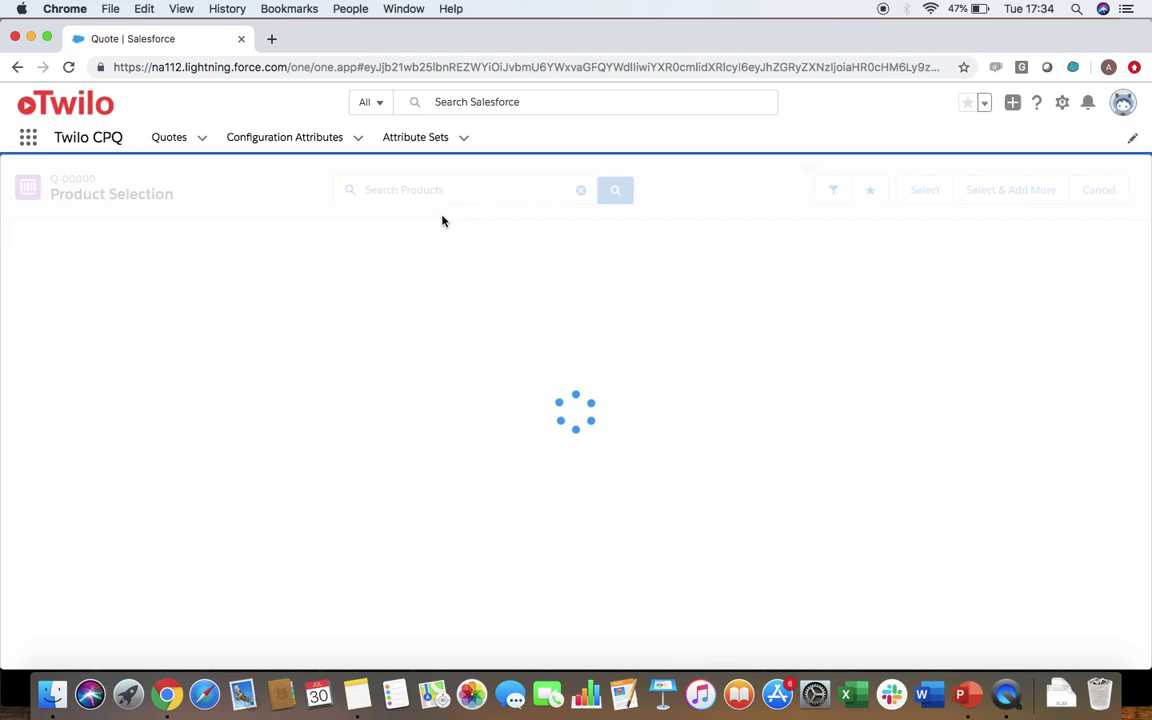
scroll(210, 490, down, 4)
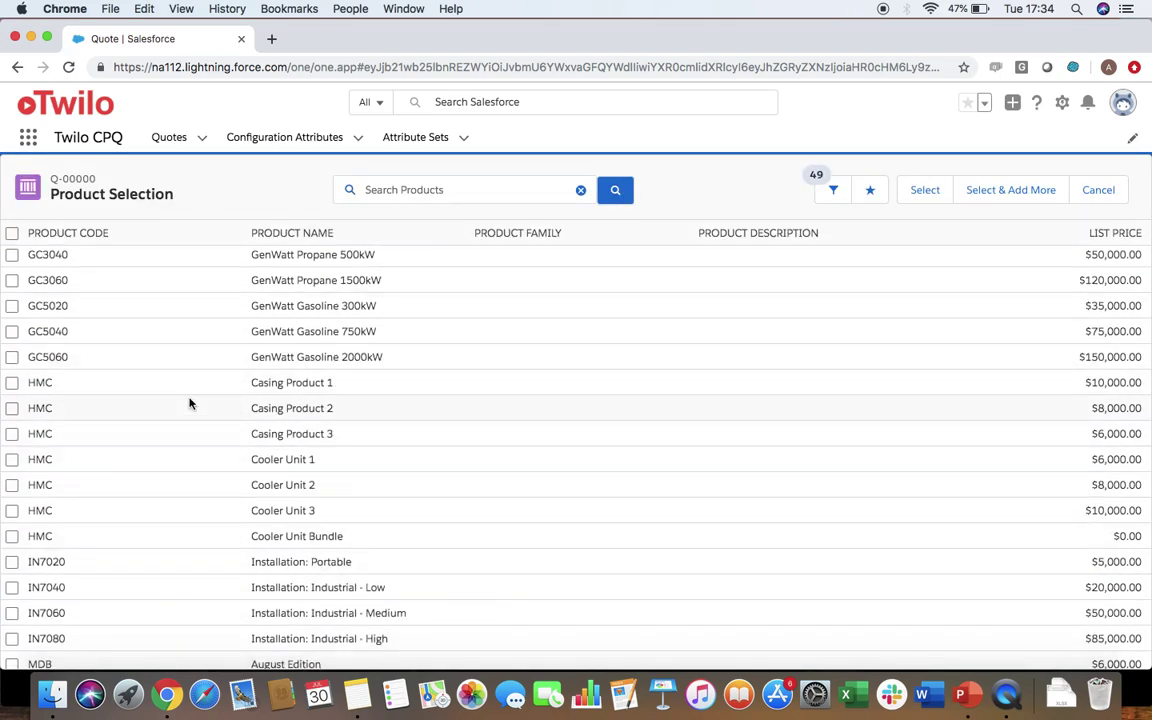
click(12, 460)
click(12, 485)
click(938, 195)
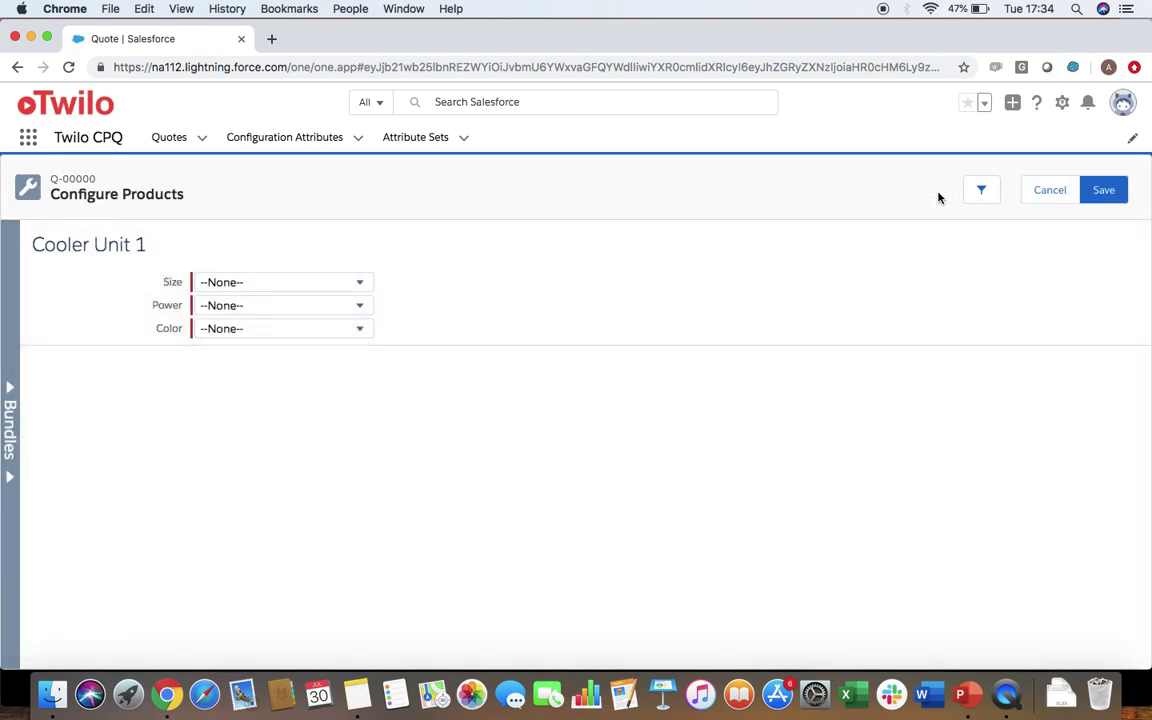
Configure Cooler Unit 1 with size 2x4, power 6KW and color Blue
click(234, 282)
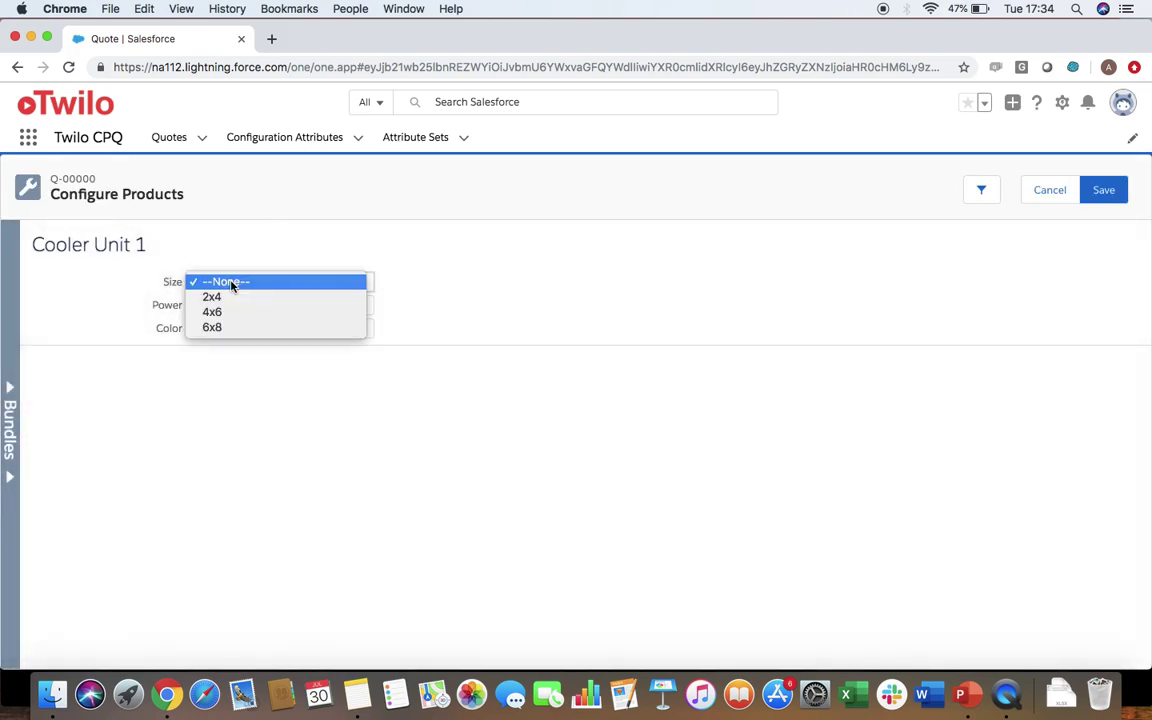
click(234, 298)
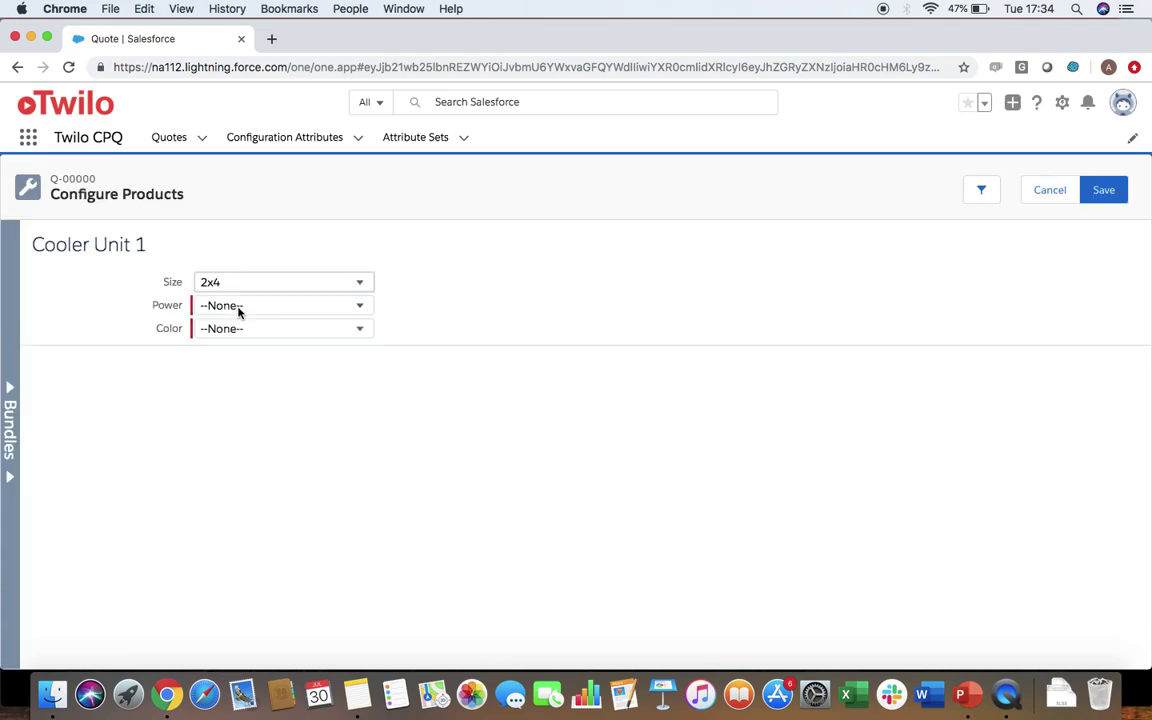
click(240, 309)
click(239, 333)
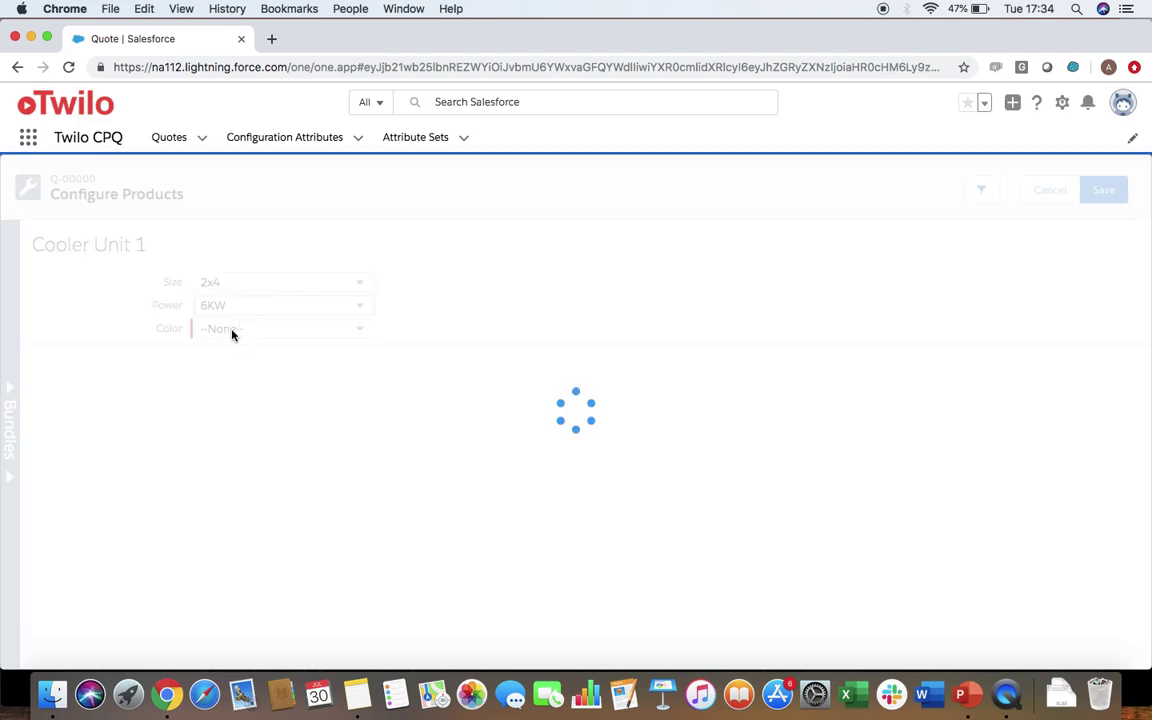
click(232, 332)
click(231, 350)
Enable the rain cover for Cooler Unit 2 and fill in its stand size in cm
click(10, 382)
click(150, 283)
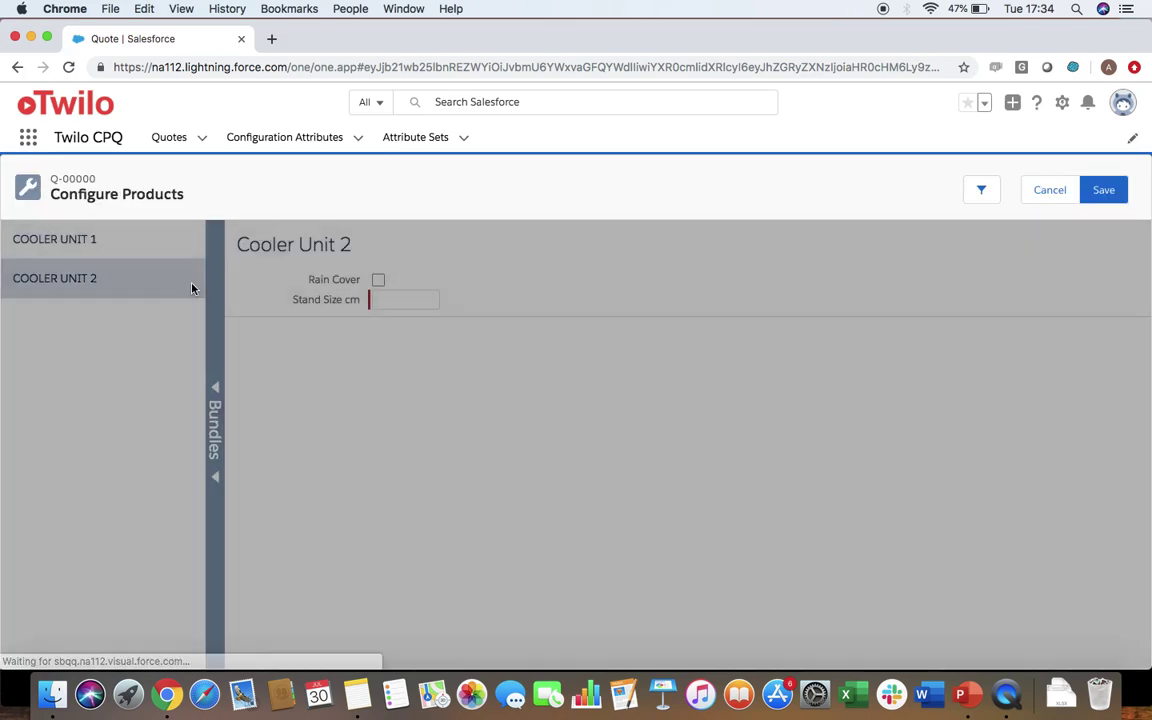
click(378, 280)
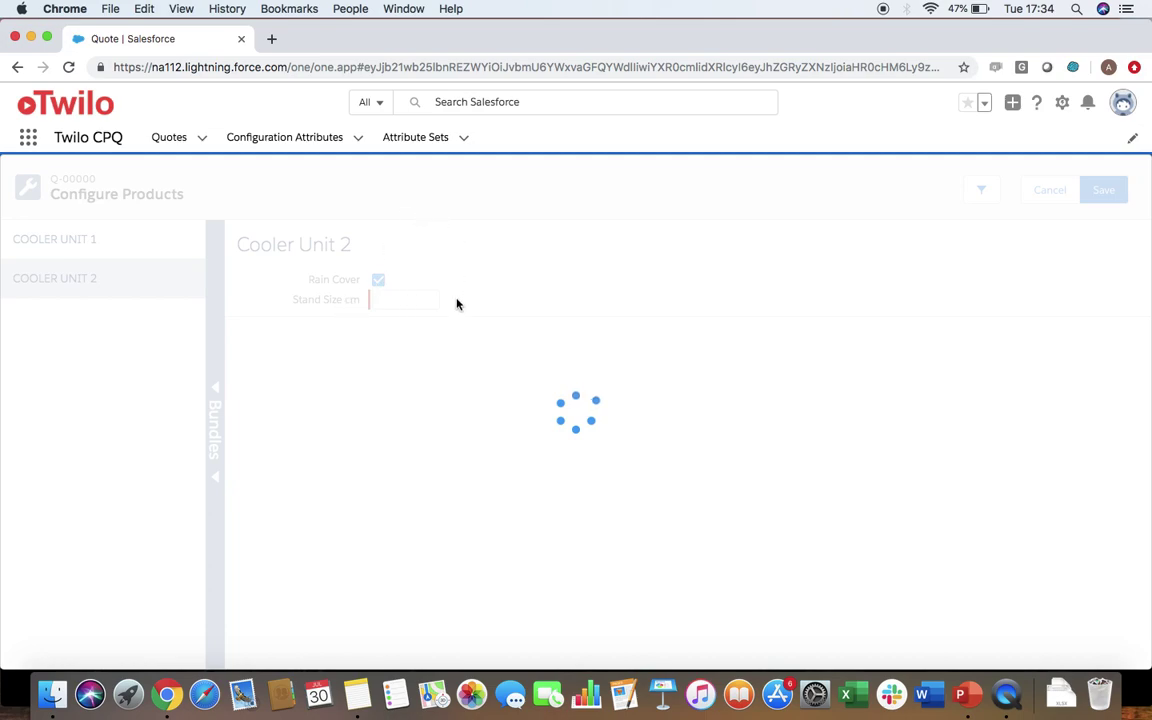
click(418, 300)
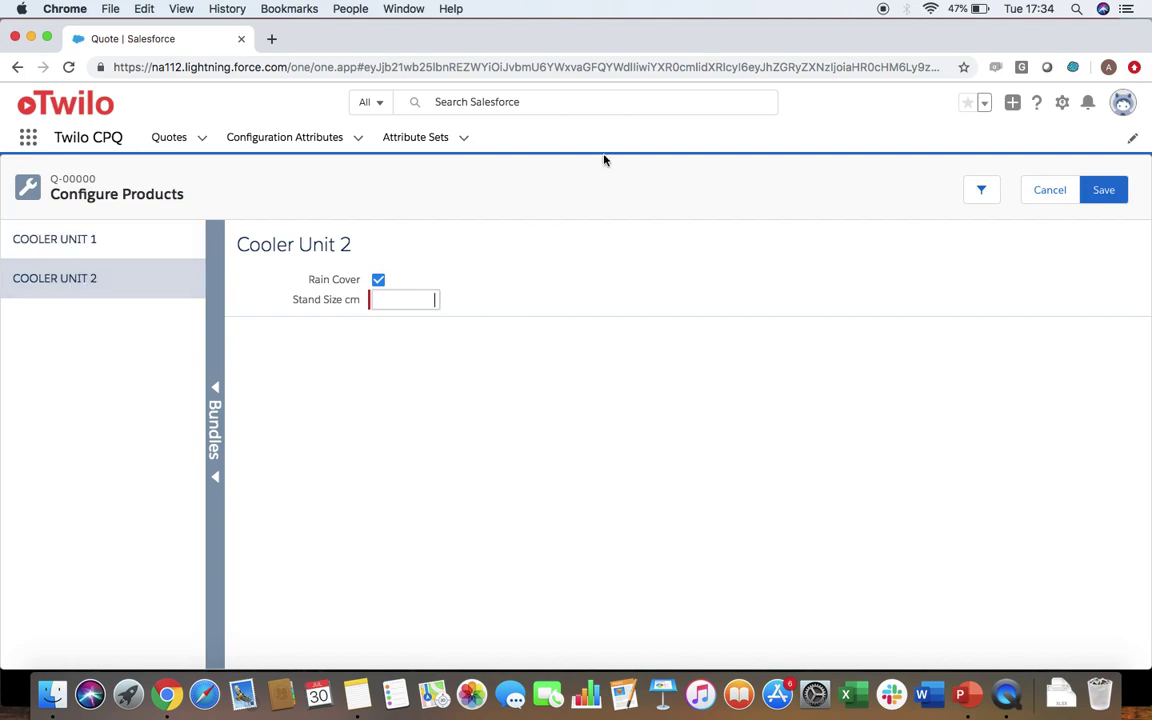
key(Tab)
Change Cooler Unit 1's size to 4x6 and save the product configuration to the quote
click(30, 242)
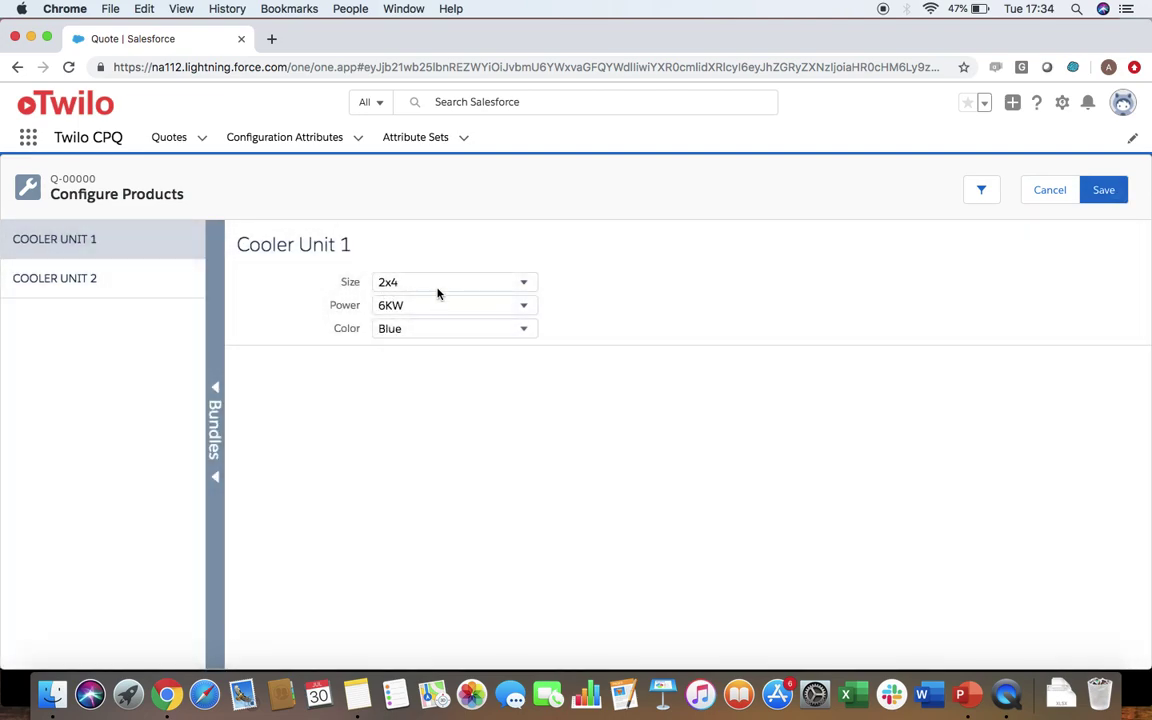
click(437, 285)
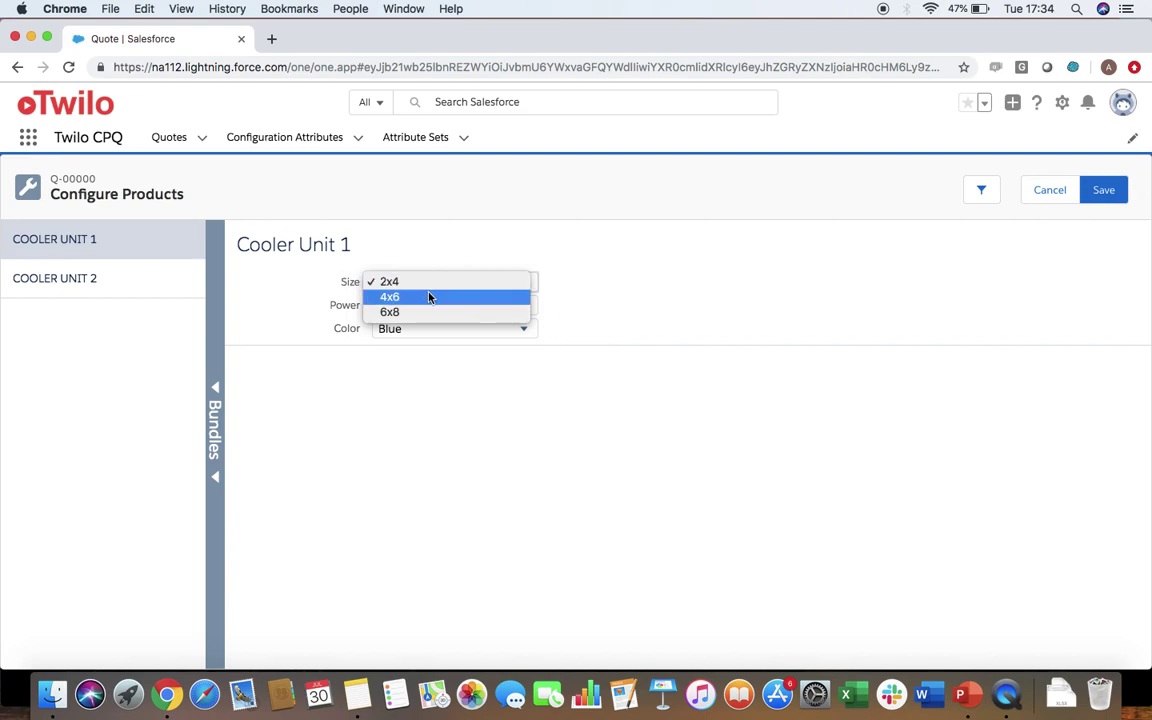
key(Escape)
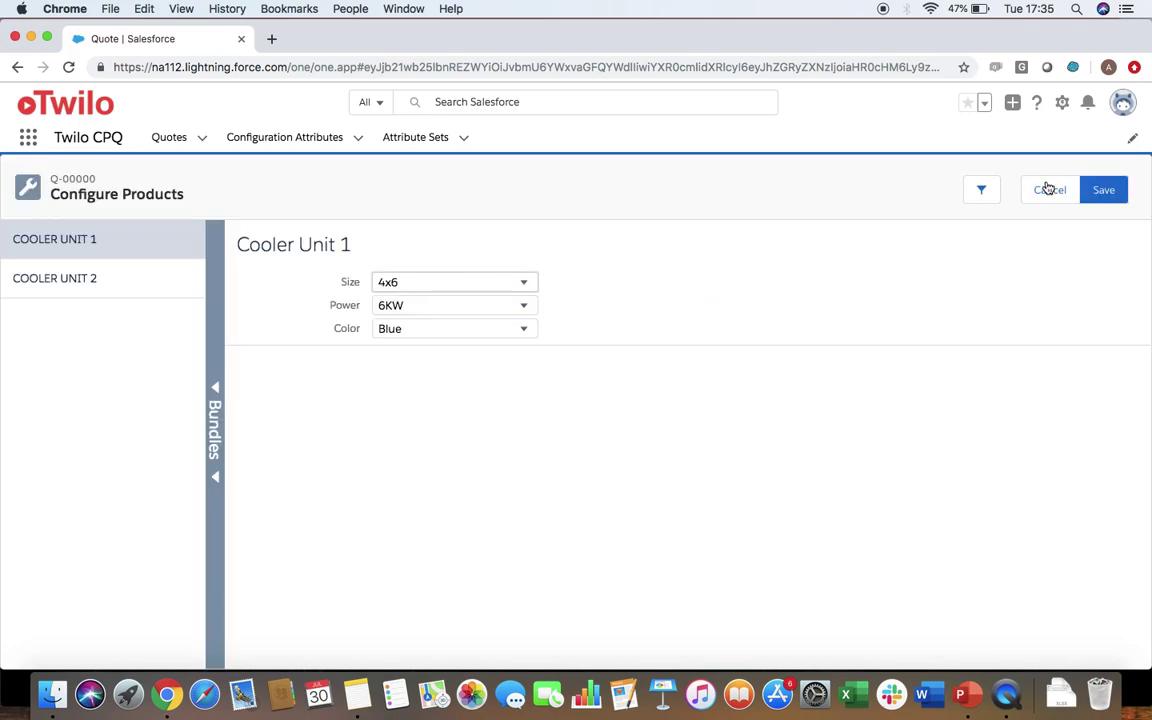
click(1125, 191)
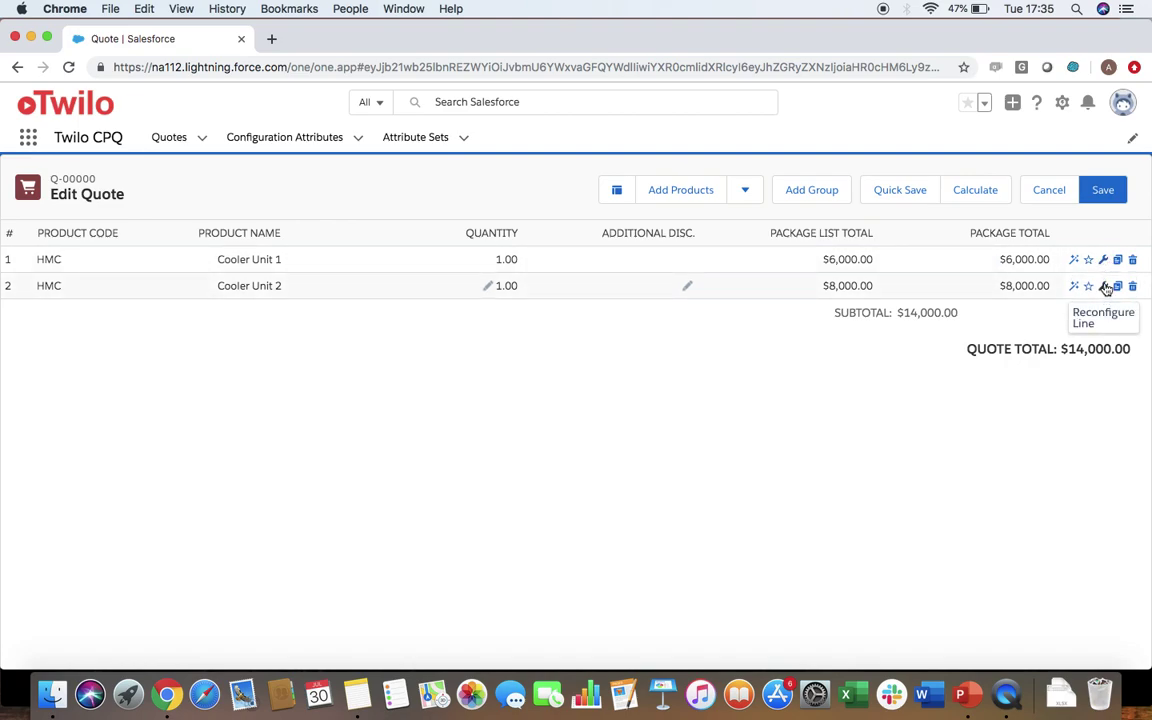
Reopen the configuration of the Cooler Unit 1 quote line to check its attributes, and save it back to the quote
click(1104, 262)
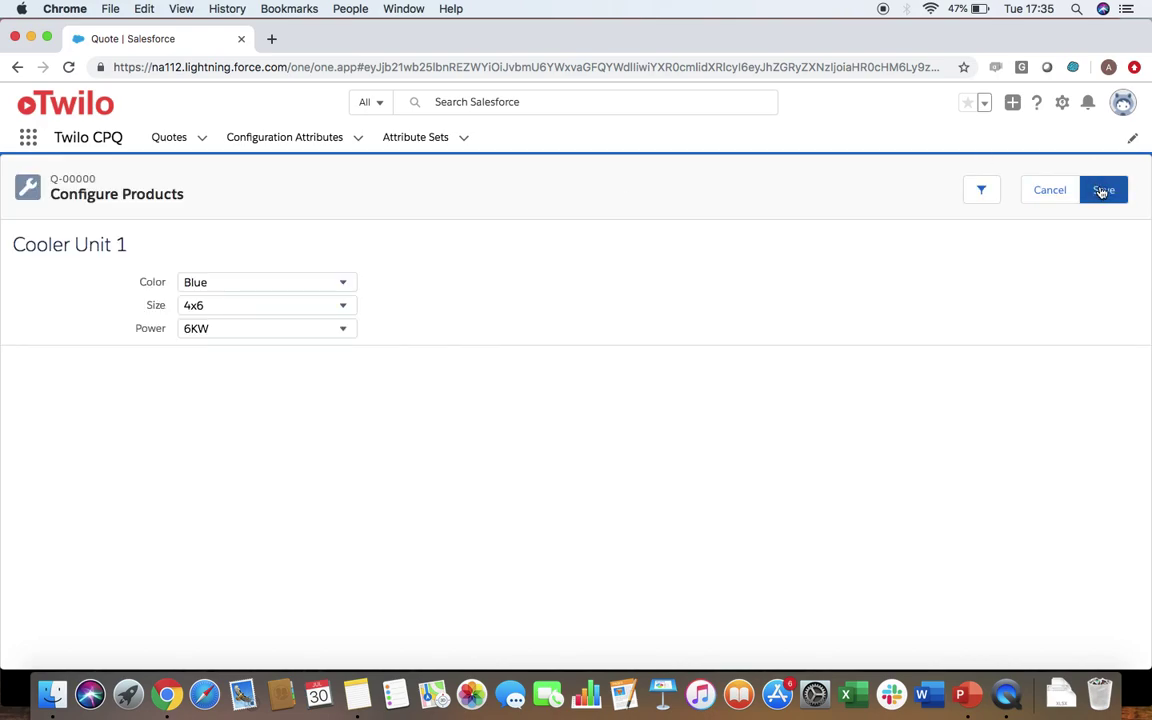
click(1101, 191)
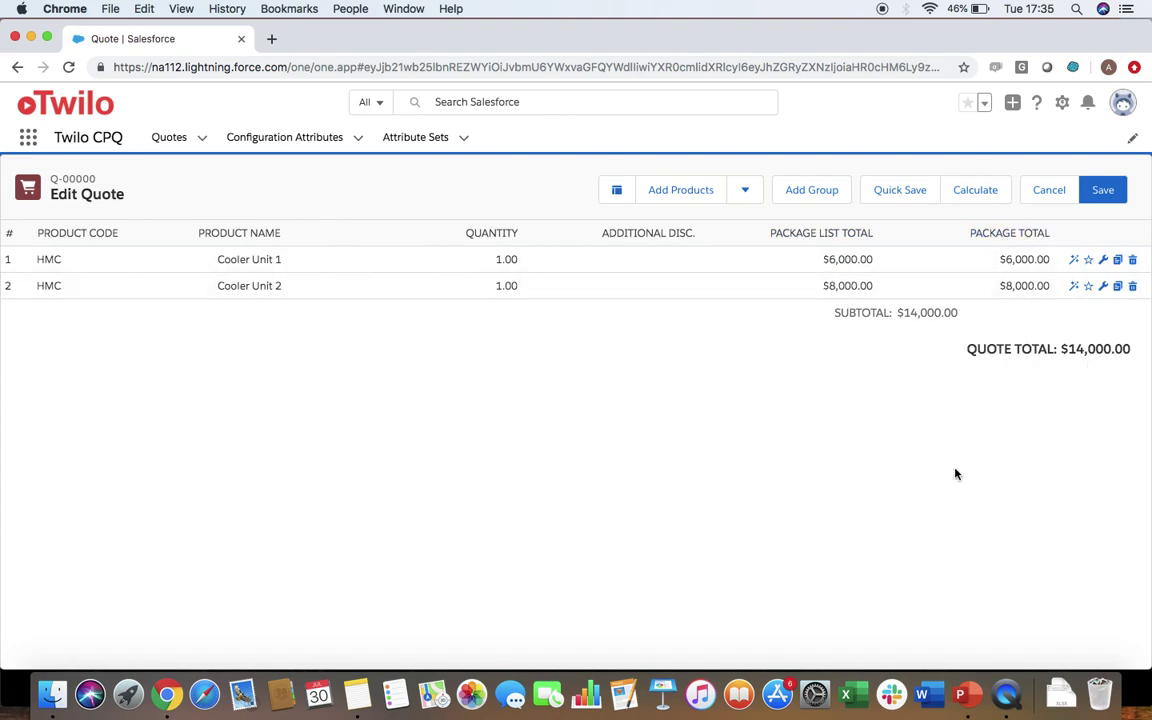
Switch to the PowerPoint presentation and review the two Outside the Bundle slides on the configuration attribute list and the Cooler Unit 1 Size record
click(962, 695)
click(116, 578)
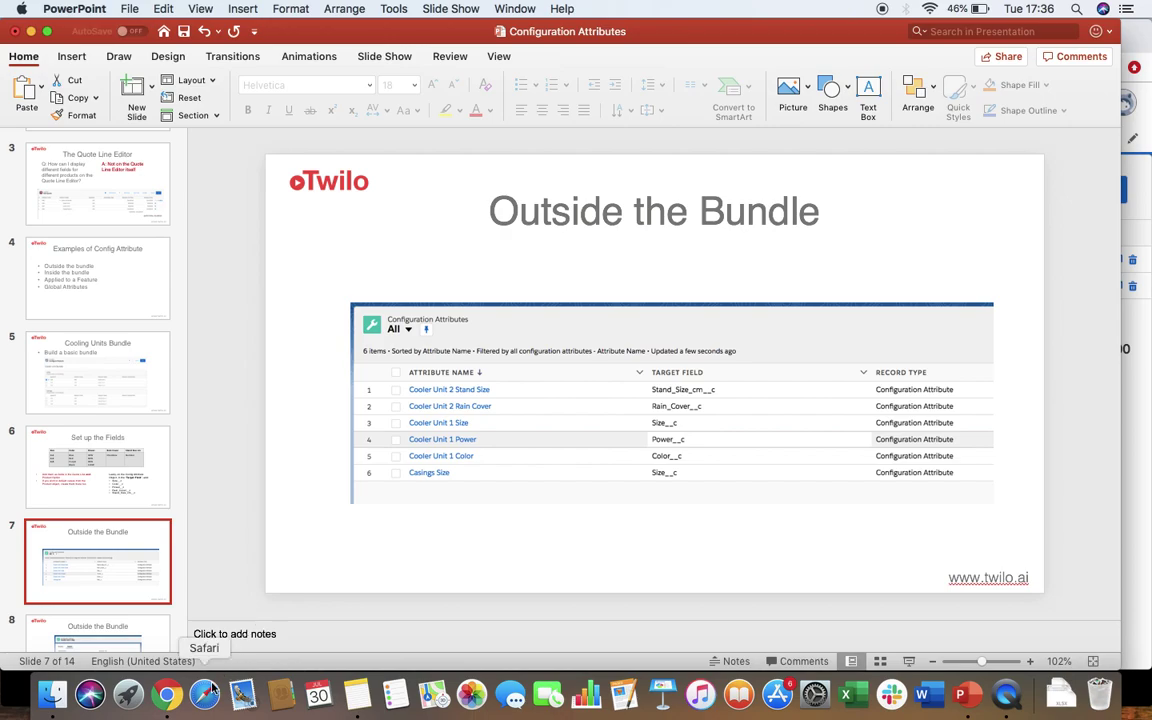
click(167, 695)
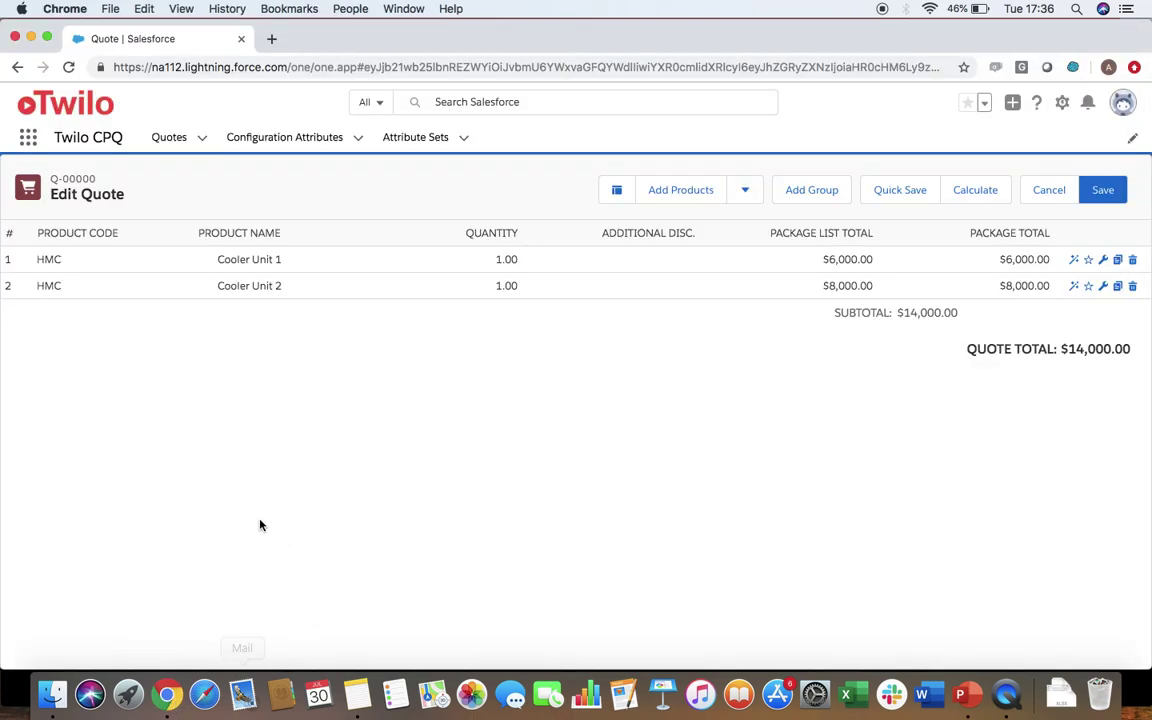
click(961, 695)
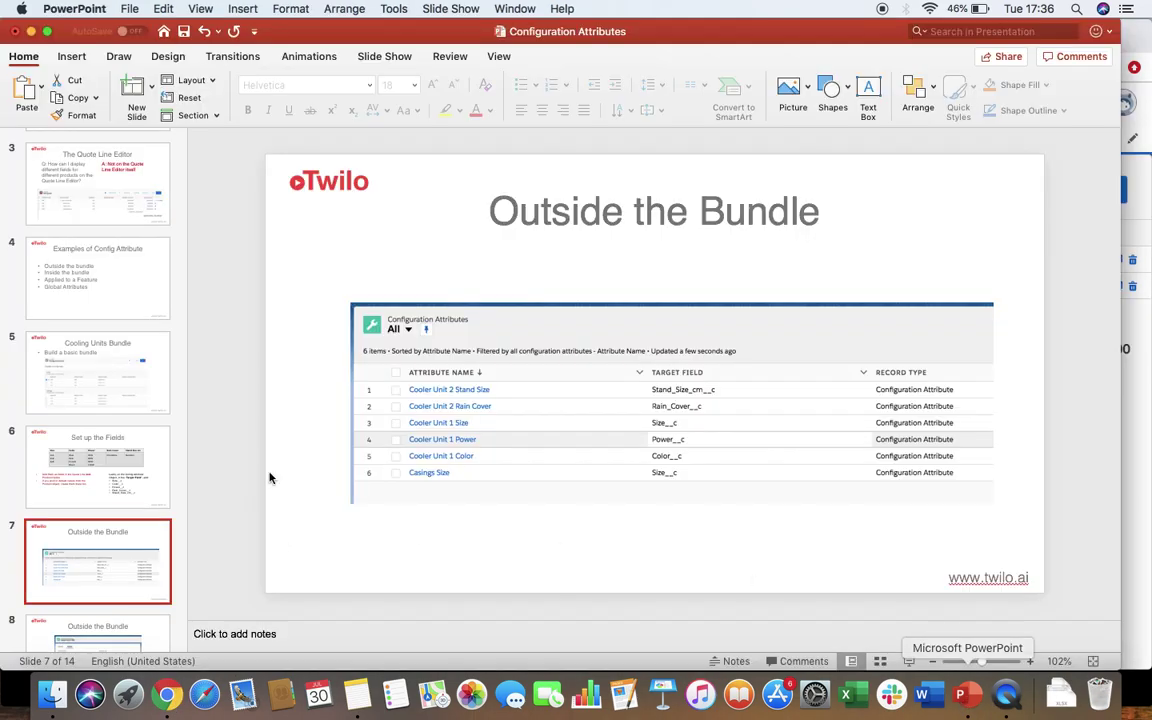
scroll(105, 607, down, 3)
click(105, 602)
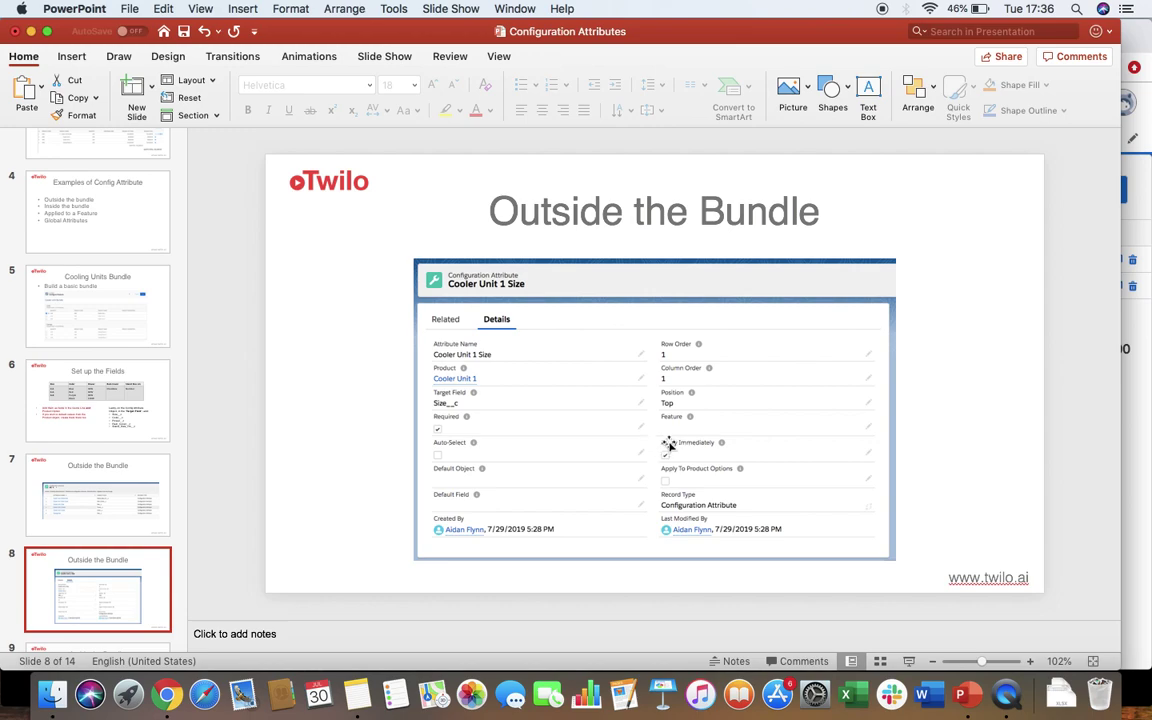
Switch to the Salesforce quote in Chrome and delete the Cooler Unit 1 and Cooler Unit 2 quote lines
scroll(76, 516, down, 1)
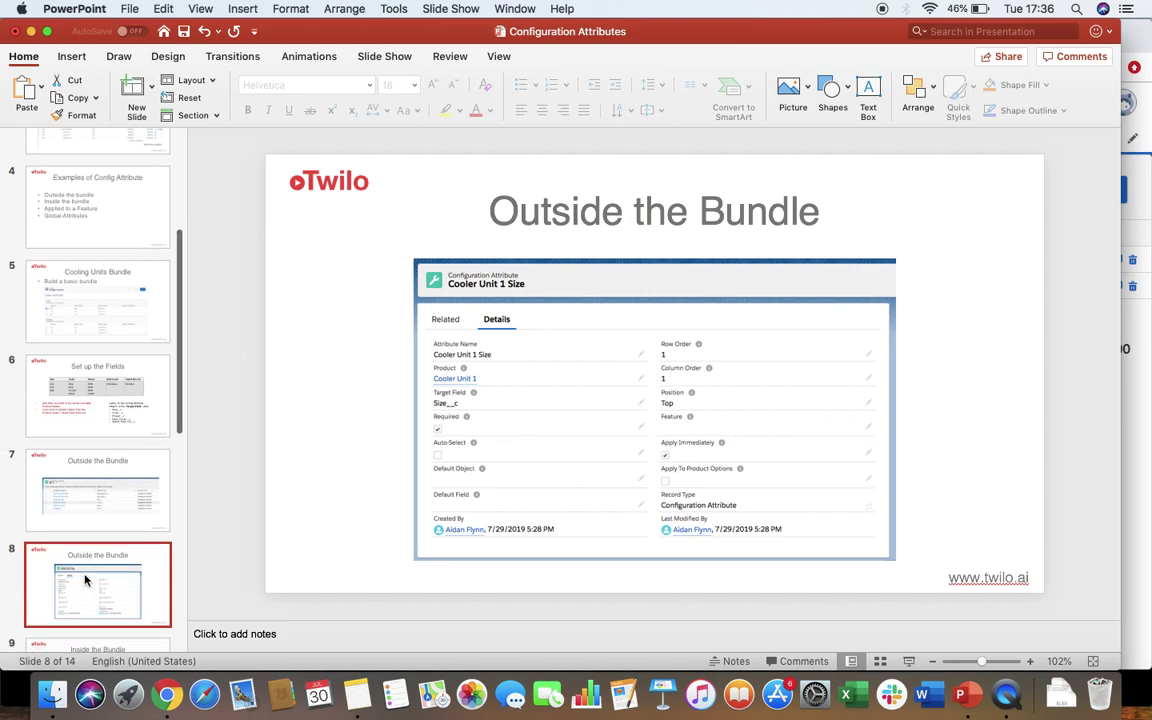
click(168, 695)
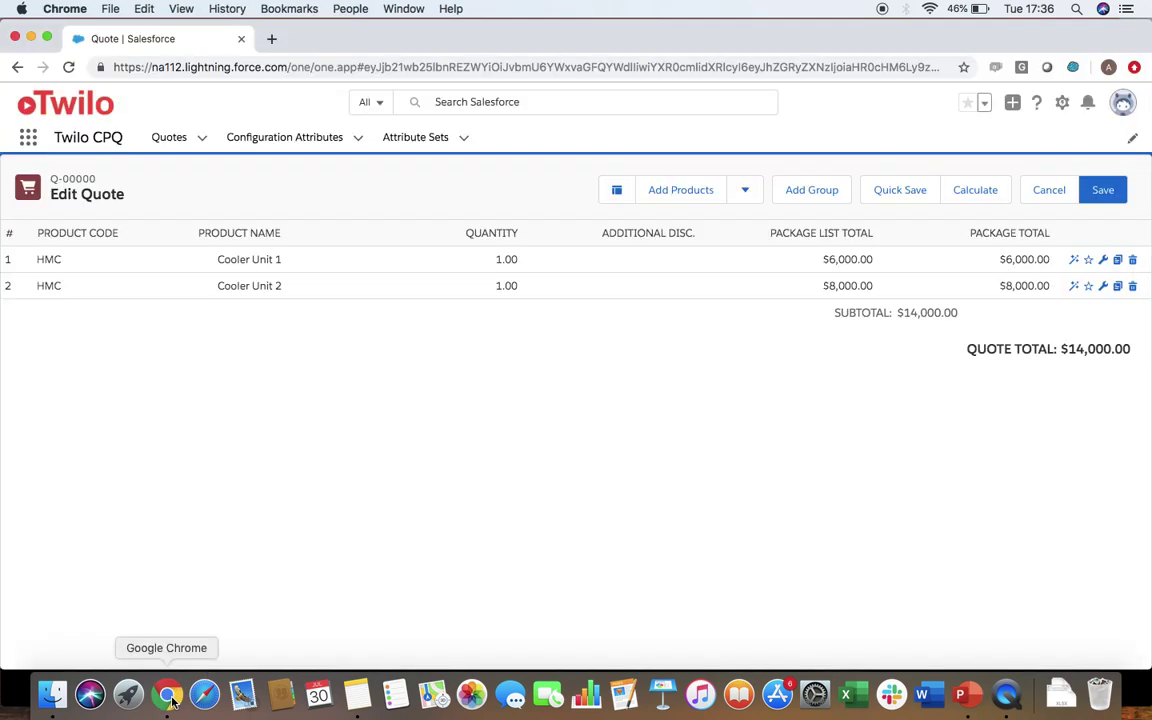
click(1133, 262)
click(1133, 262)
Add the Cooler Unit Bundle to the quote from the product selection list
click(705, 200)
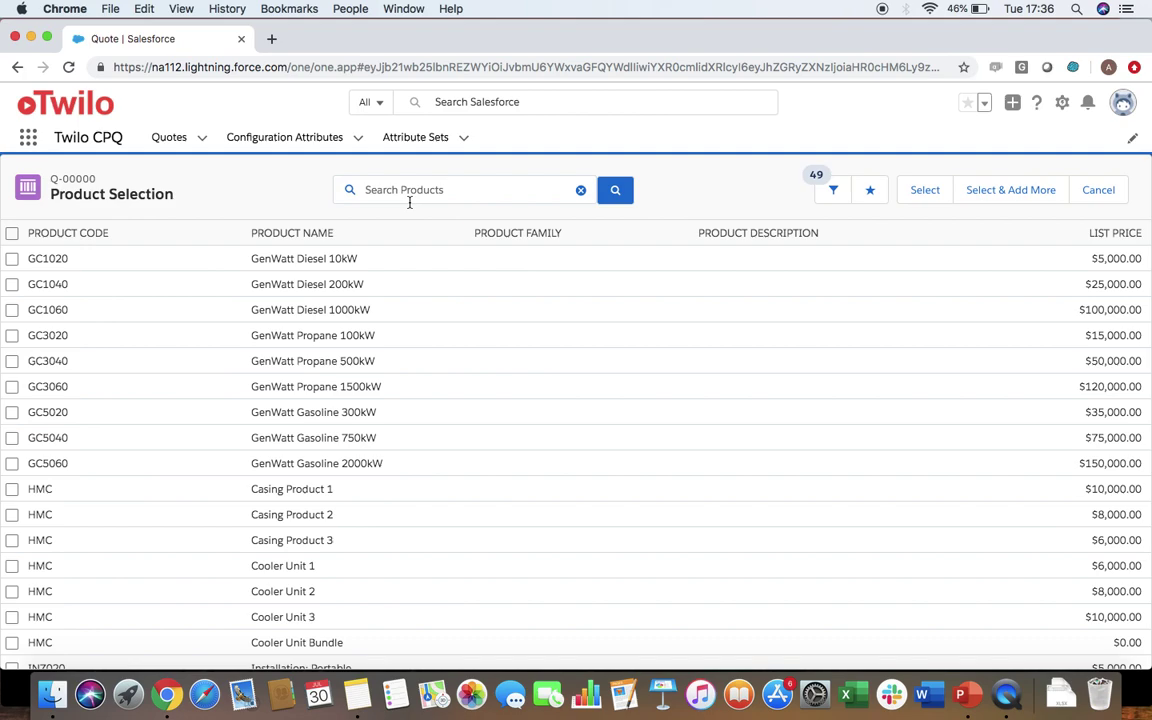
click(410, 192)
scroll(334, 393, down, 5)
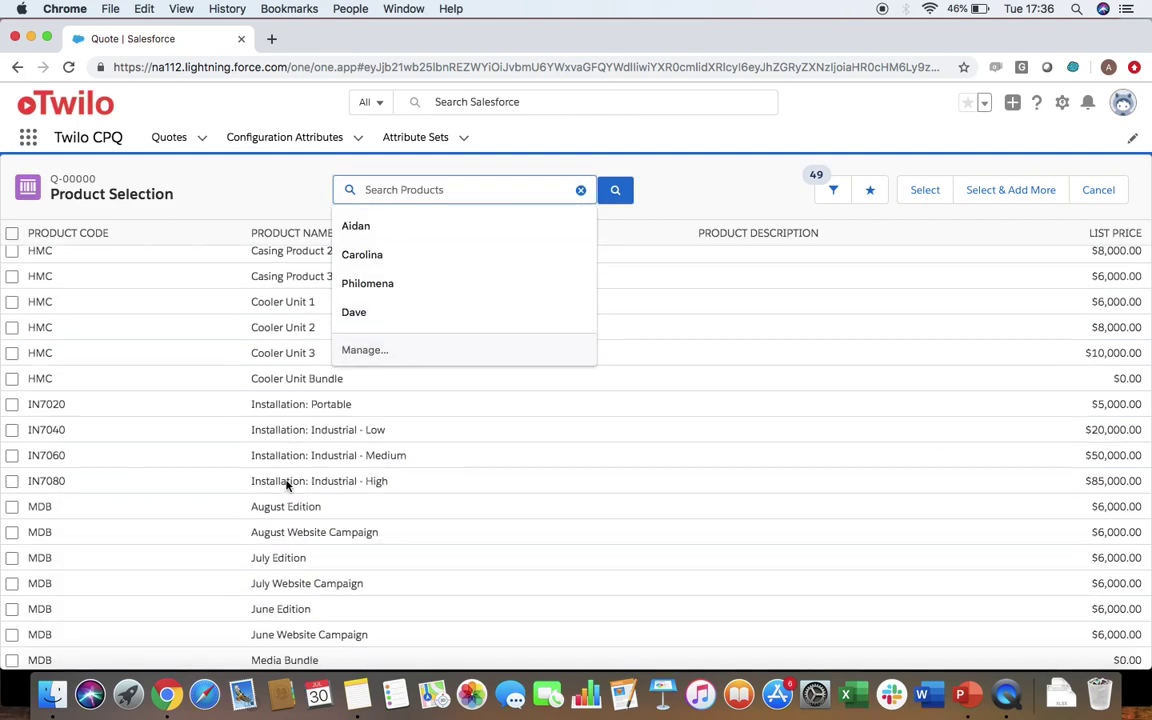
click(235, 367)
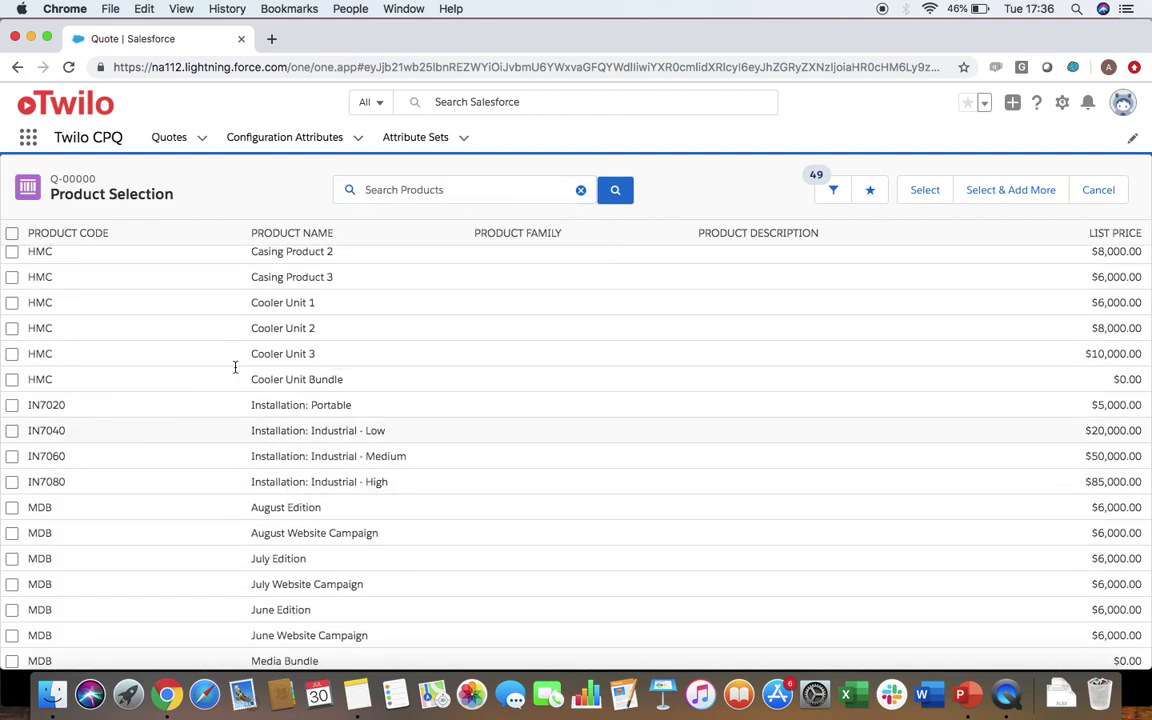
click(12, 380)
click(924, 192)
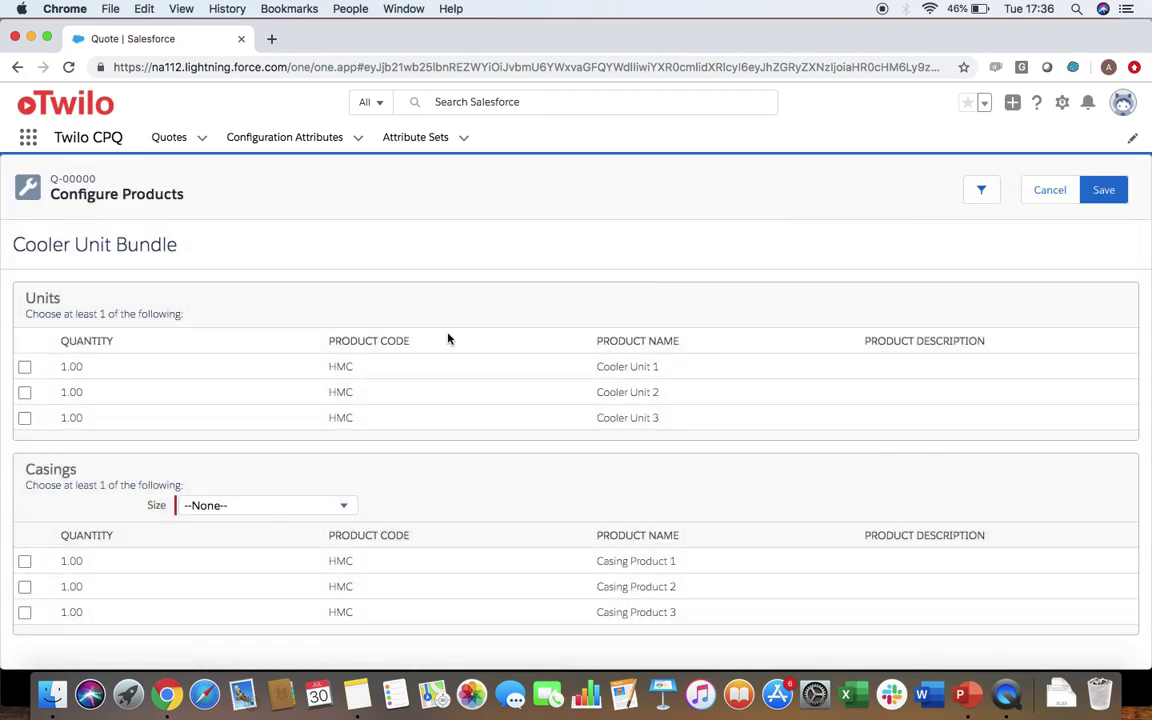
Include Cooler Unit 1 and Cooler Unit 2 in the bundle's Units feature
click(24, 367)
click(24, 392)
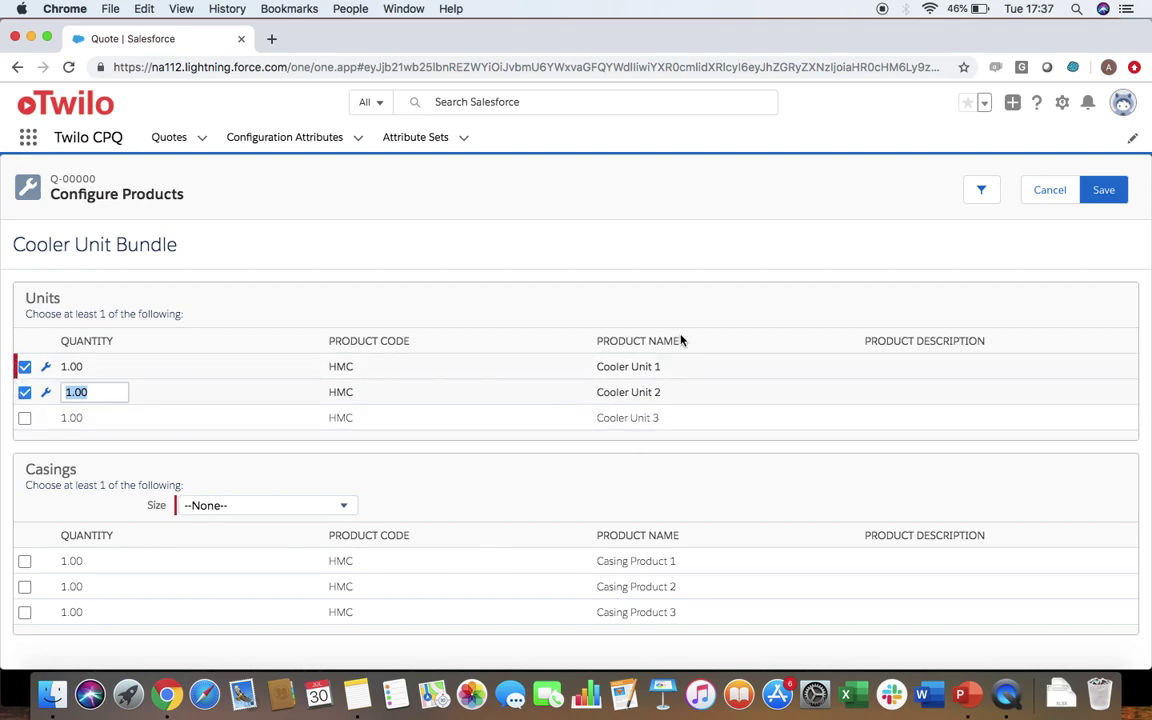
drag(662, 367, 597, 367)
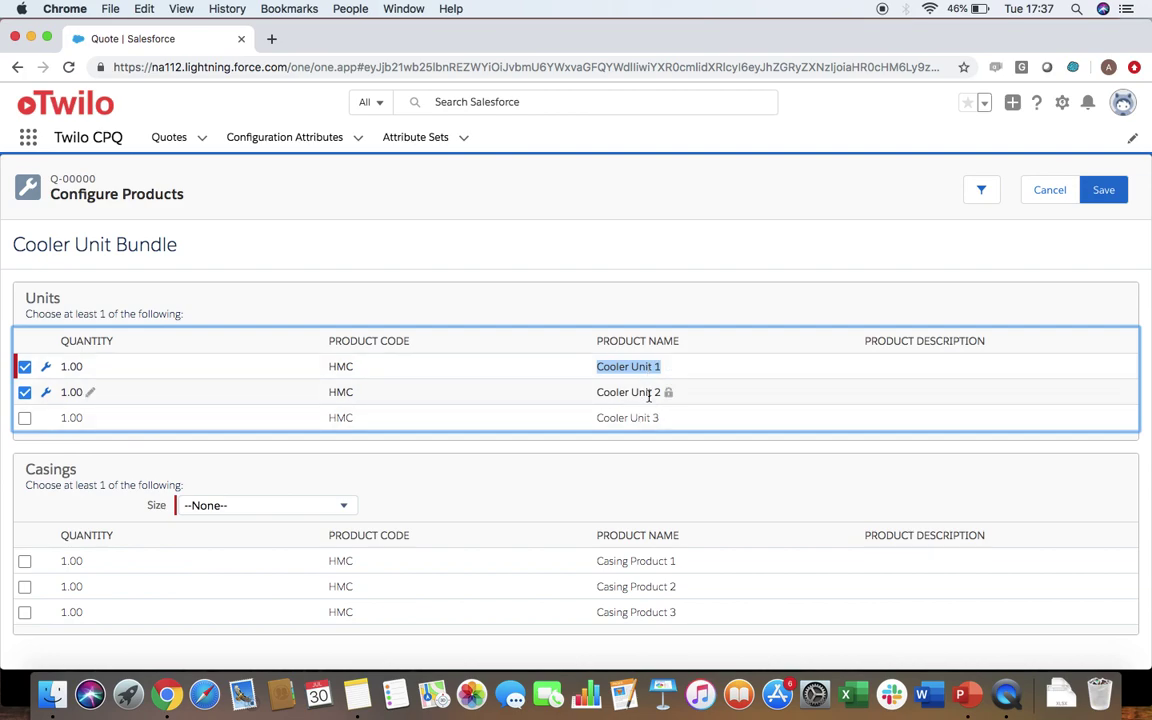
Configure Cooler Unit 1 inside the bundle with color Blue, size 2x4 and power 3KW, and save its configuration
click(46, 368)
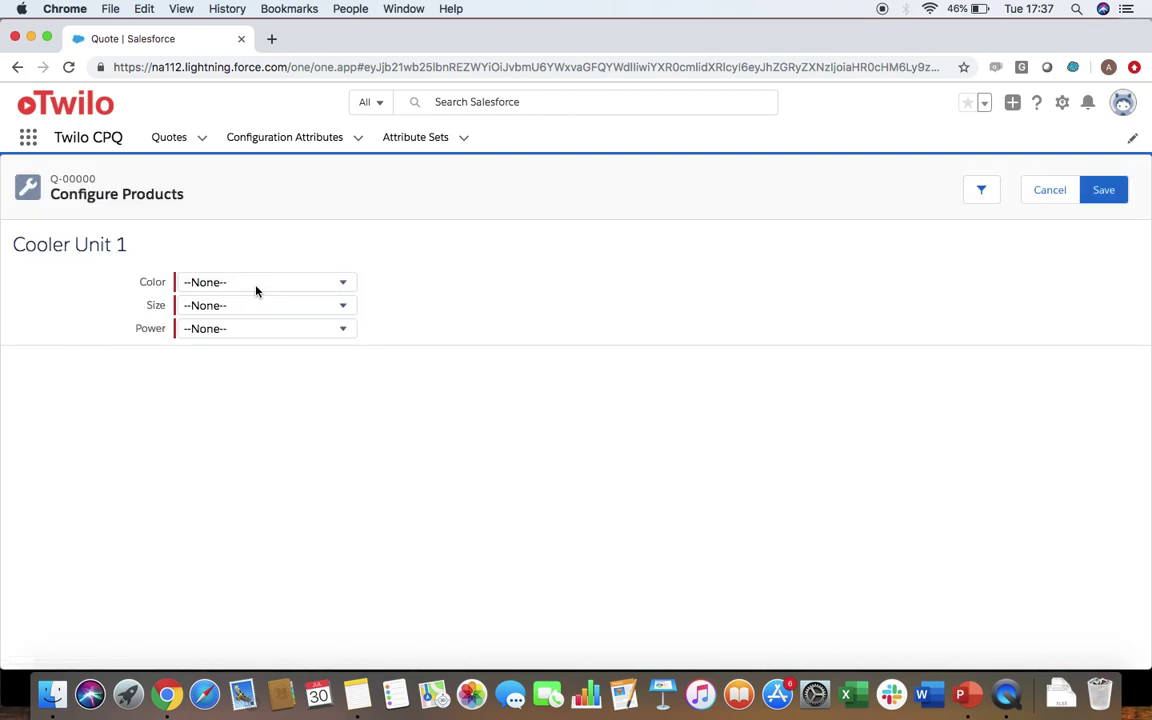
click(256, 290)
click(256, 301)
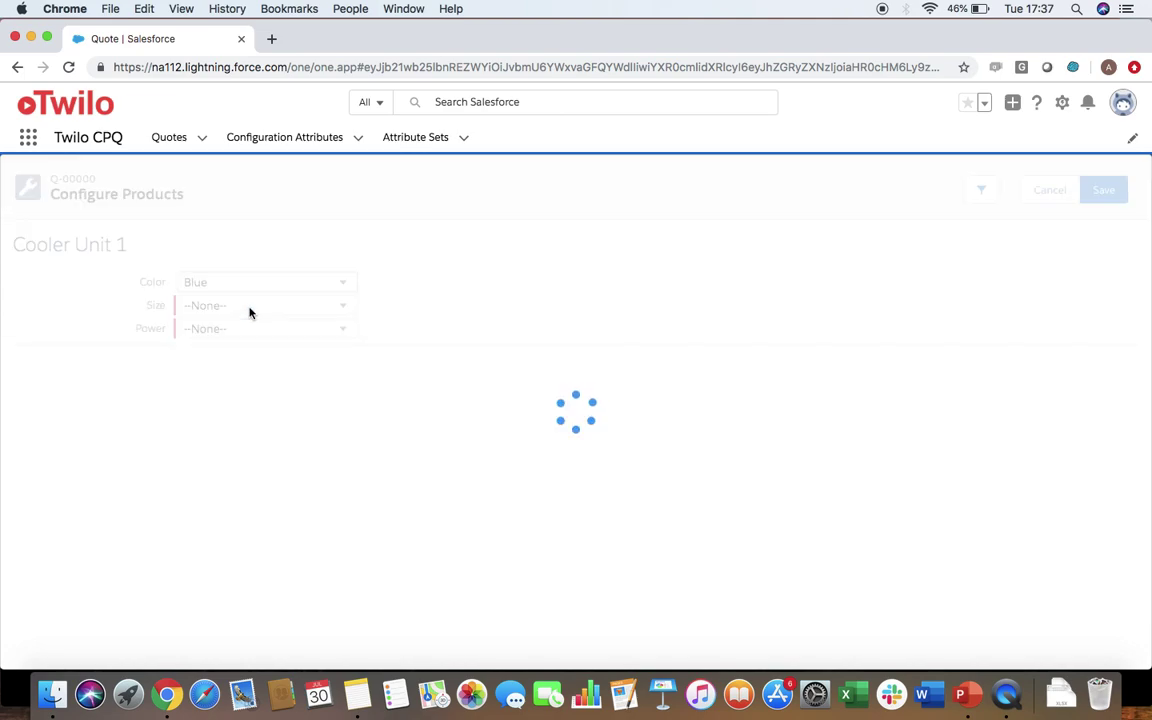
click(250, 311)
click(249, 332)
click(247, 334)
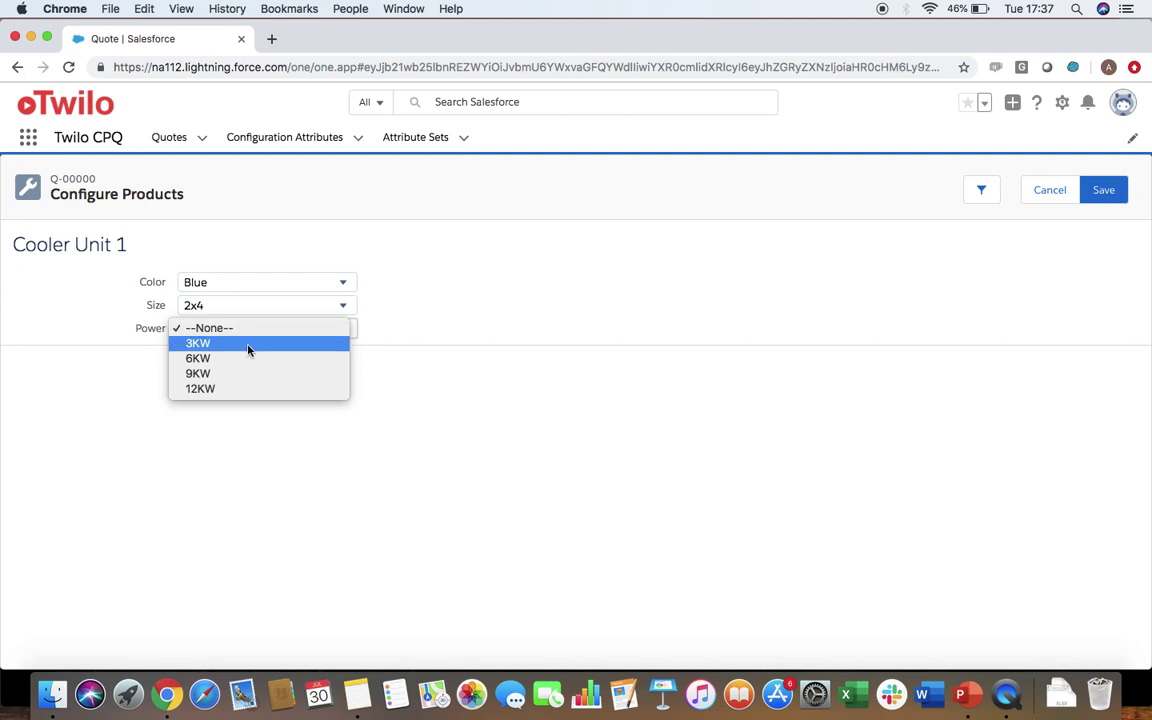
click(249, 344)
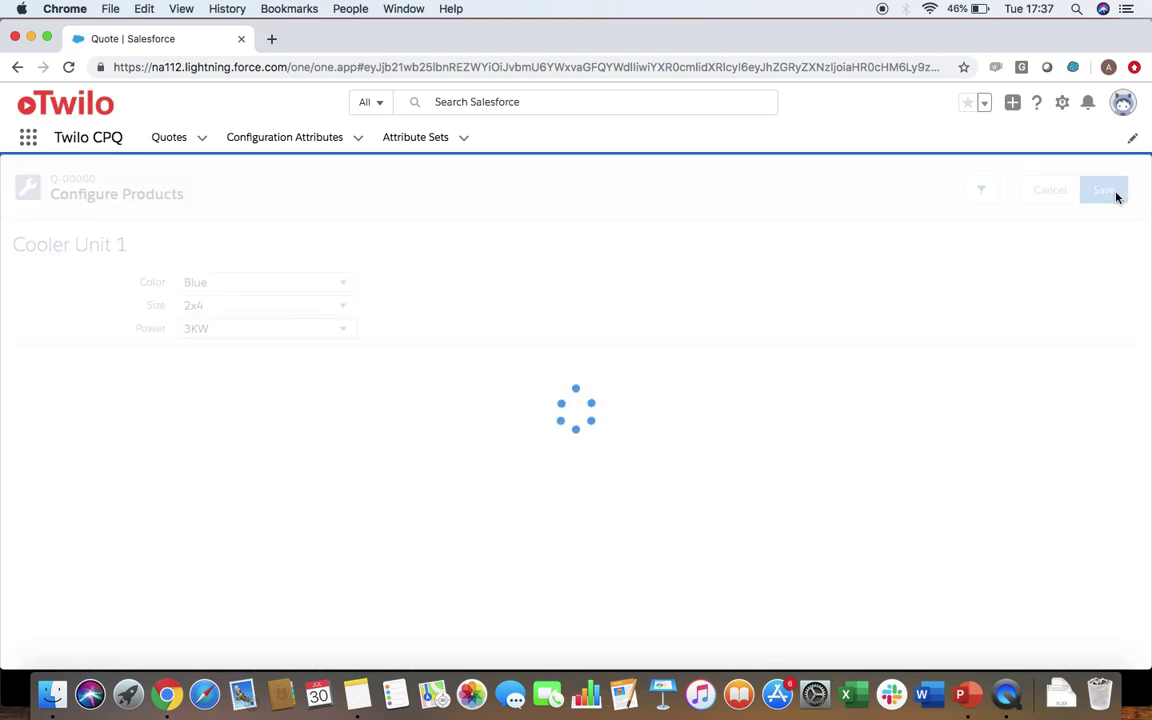
click(1110, 192)
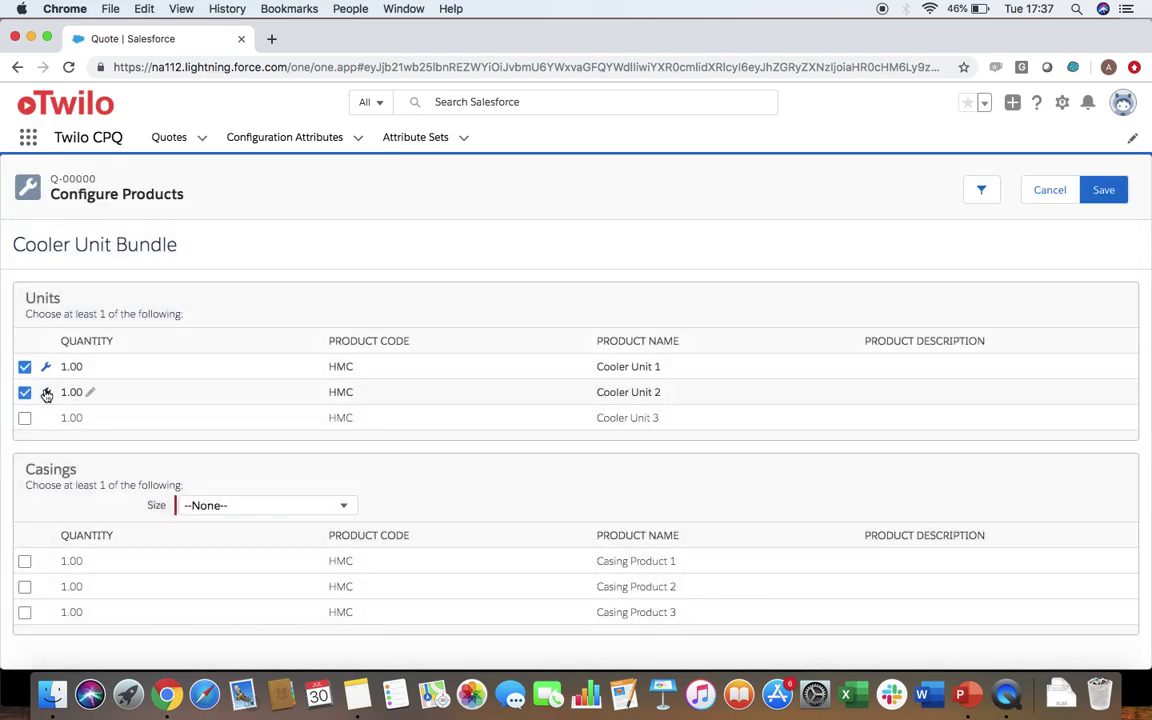
Configure Cooler Unit 2 inside the bundle with a rain cover and a 65 cm stand size, and save its configuration
click(46, 395)
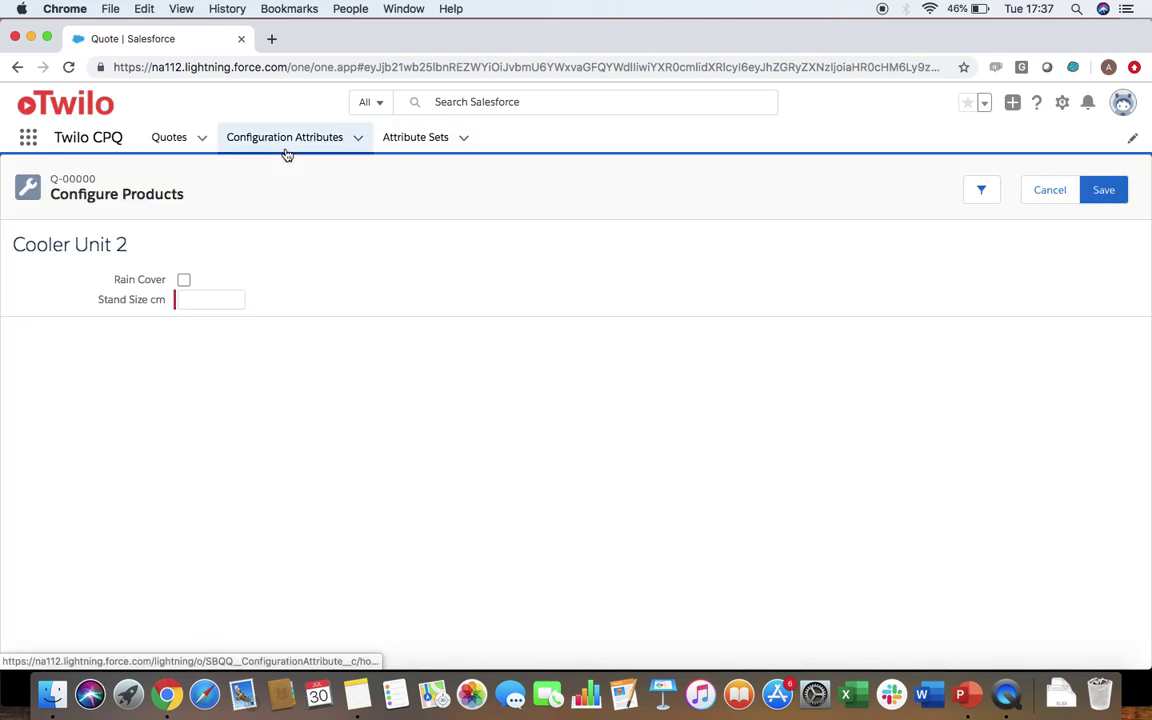
click(181, 280)
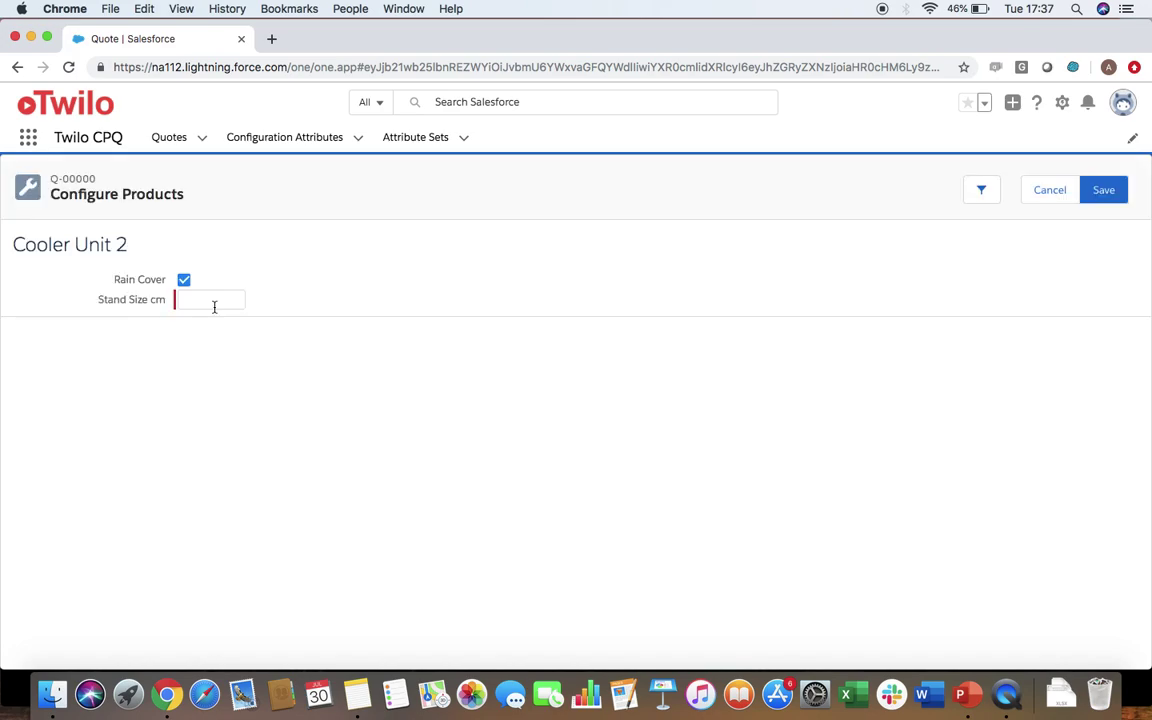
click(213, 306)
text(65)
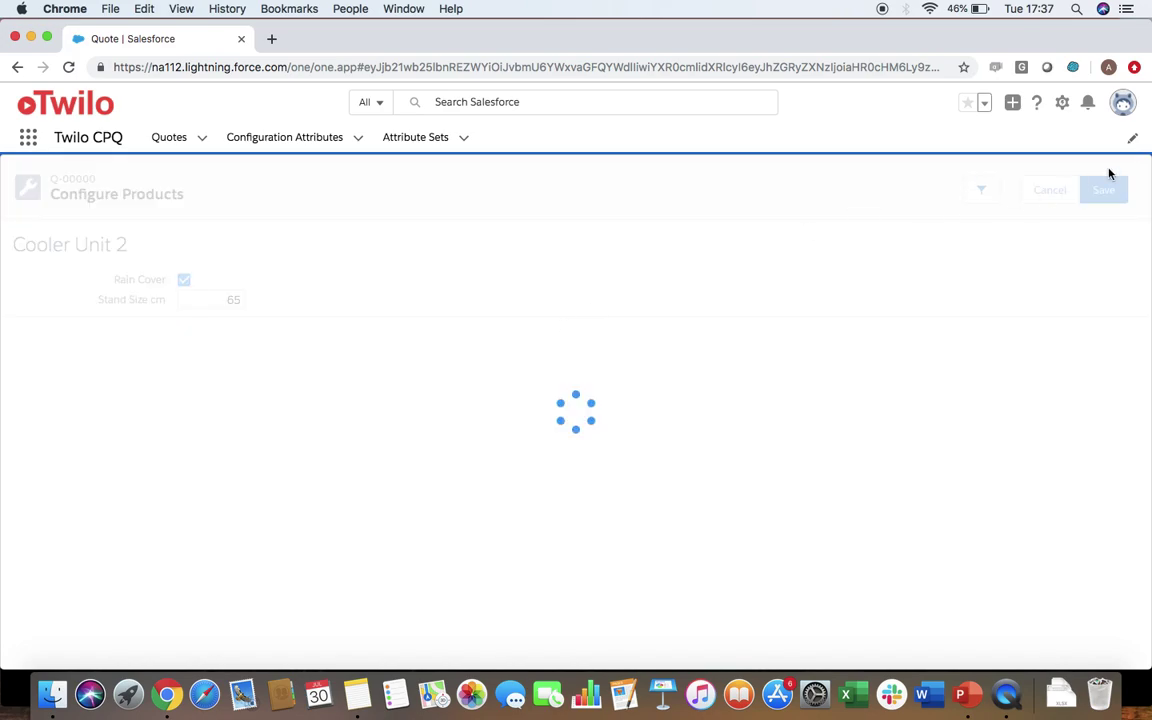
click(1110, 190)
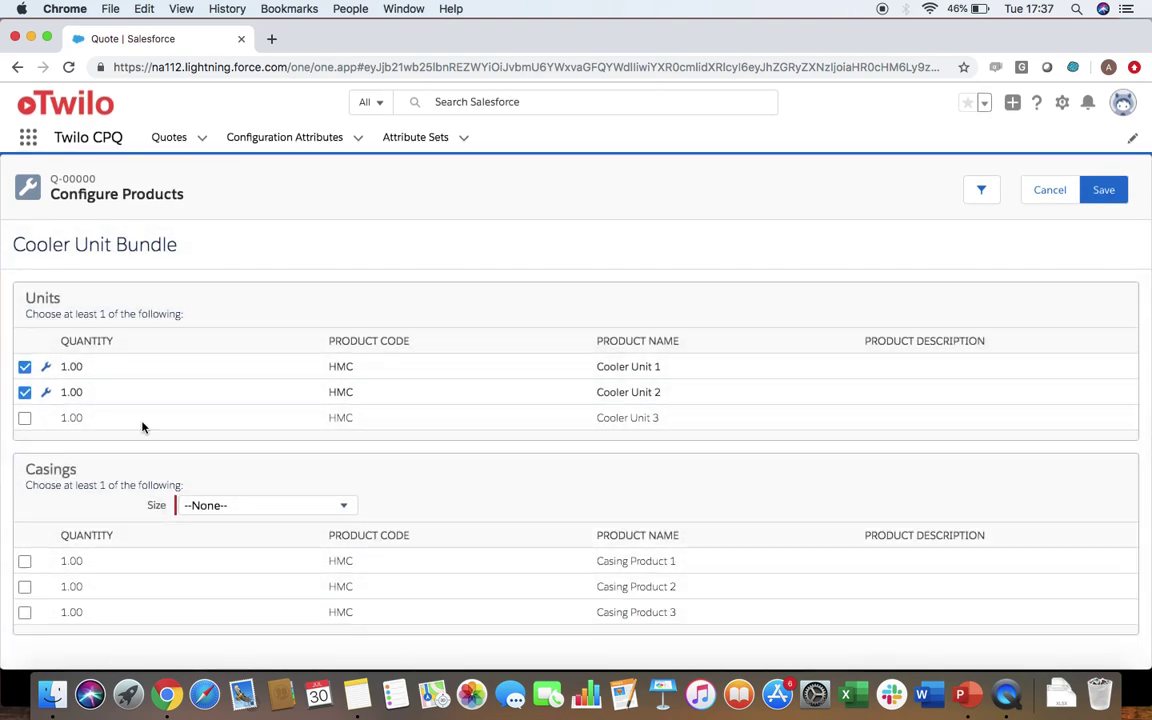
Switch to the PowerPoint presentation and review the Outside the Bundle slides and the Inside the Bundle slide
click(977, 706)
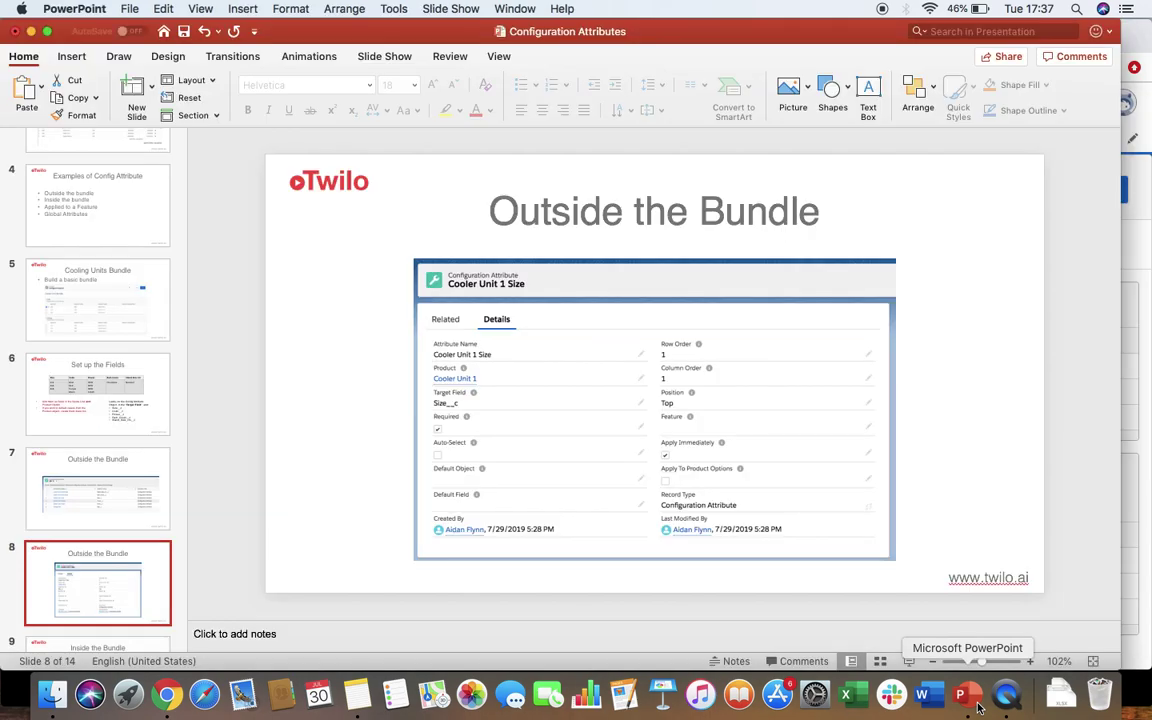
scroll(155, 500, down, 2)
key(Up)
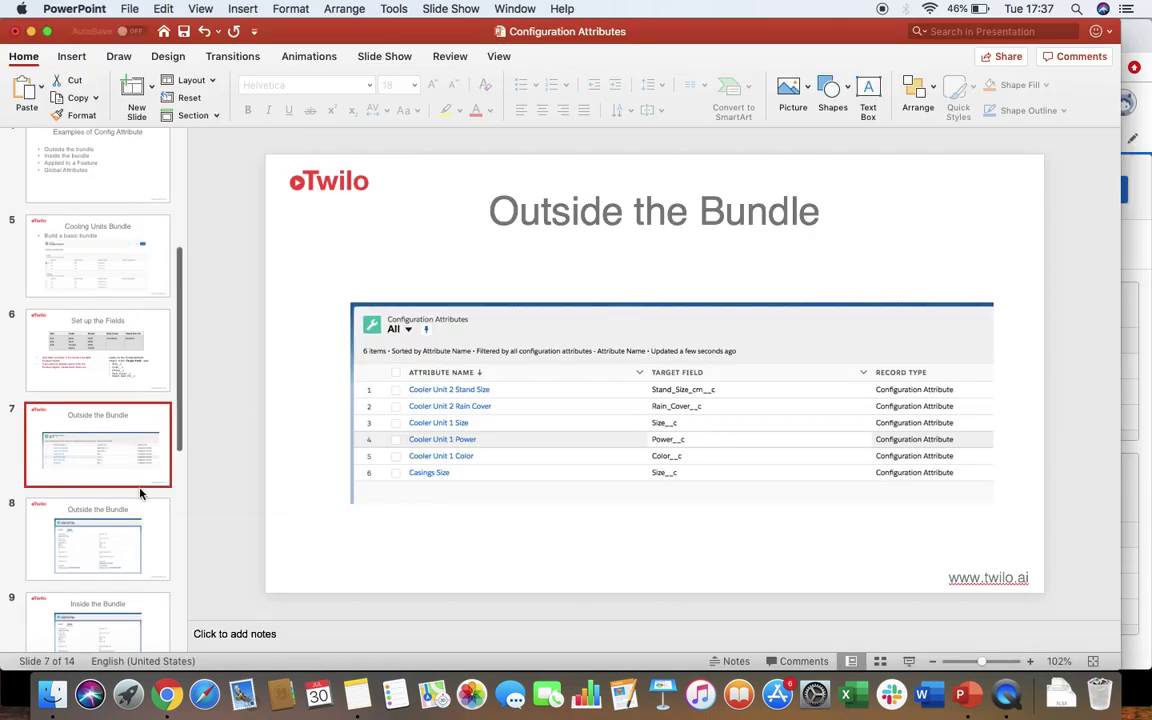
key(Down)
key(Up)
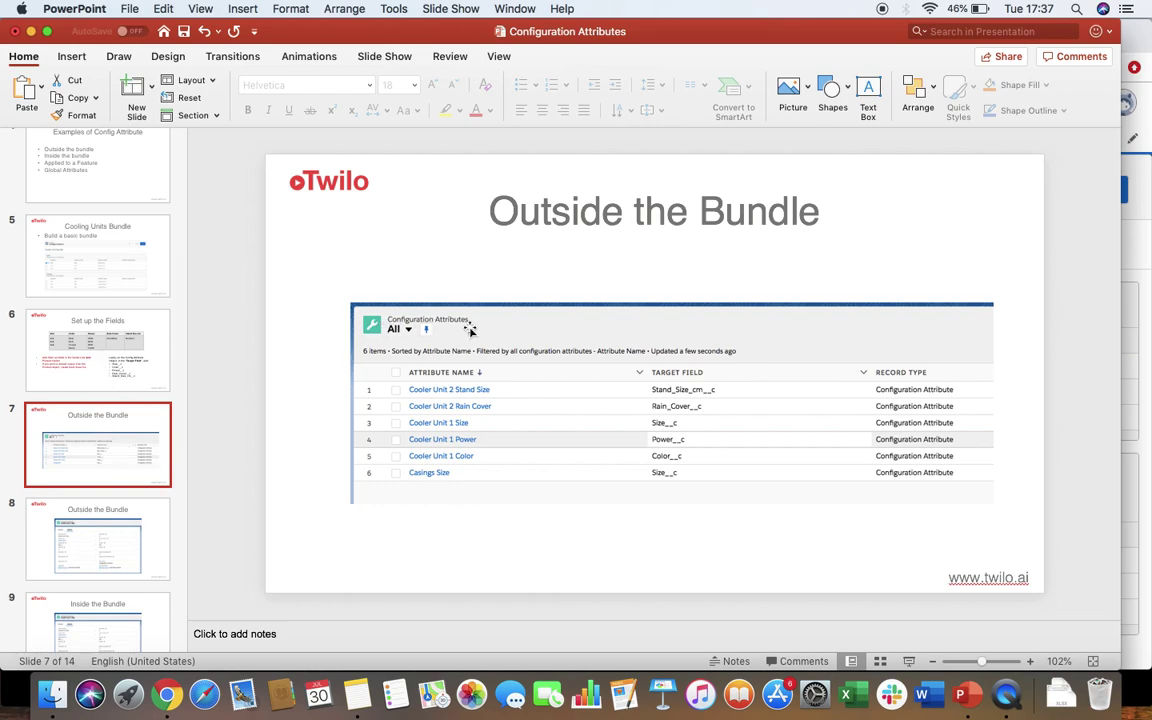
click(155, 517)
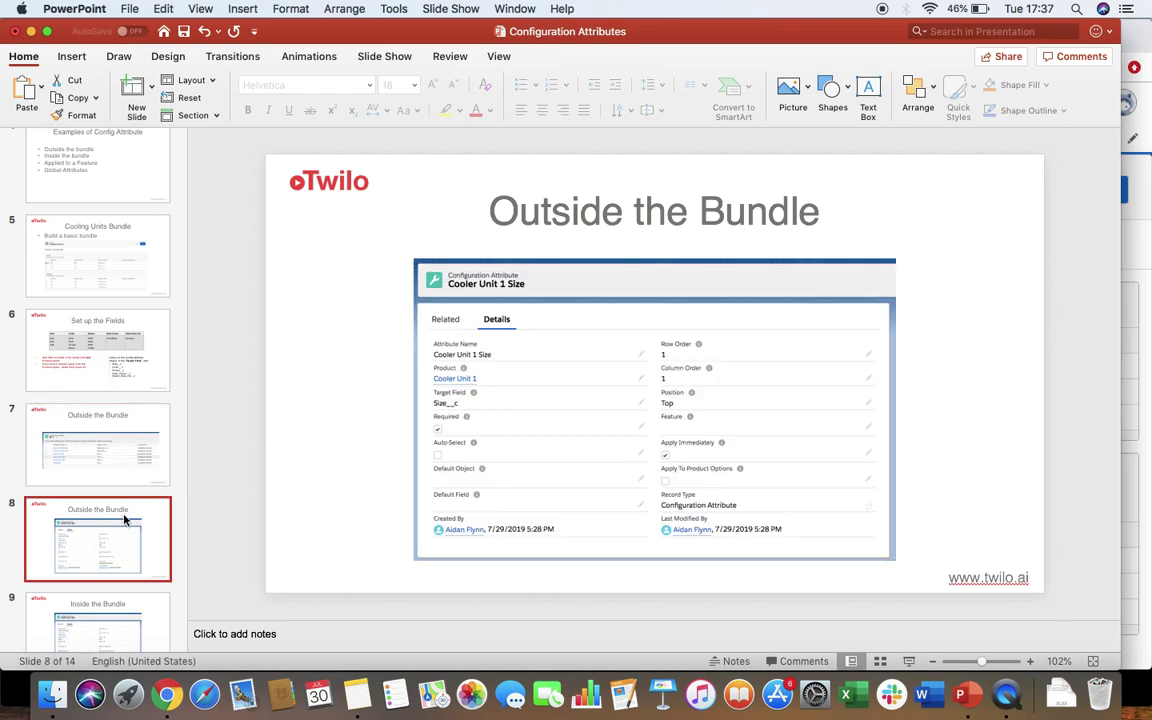
scroll(118, 480, down, 3)
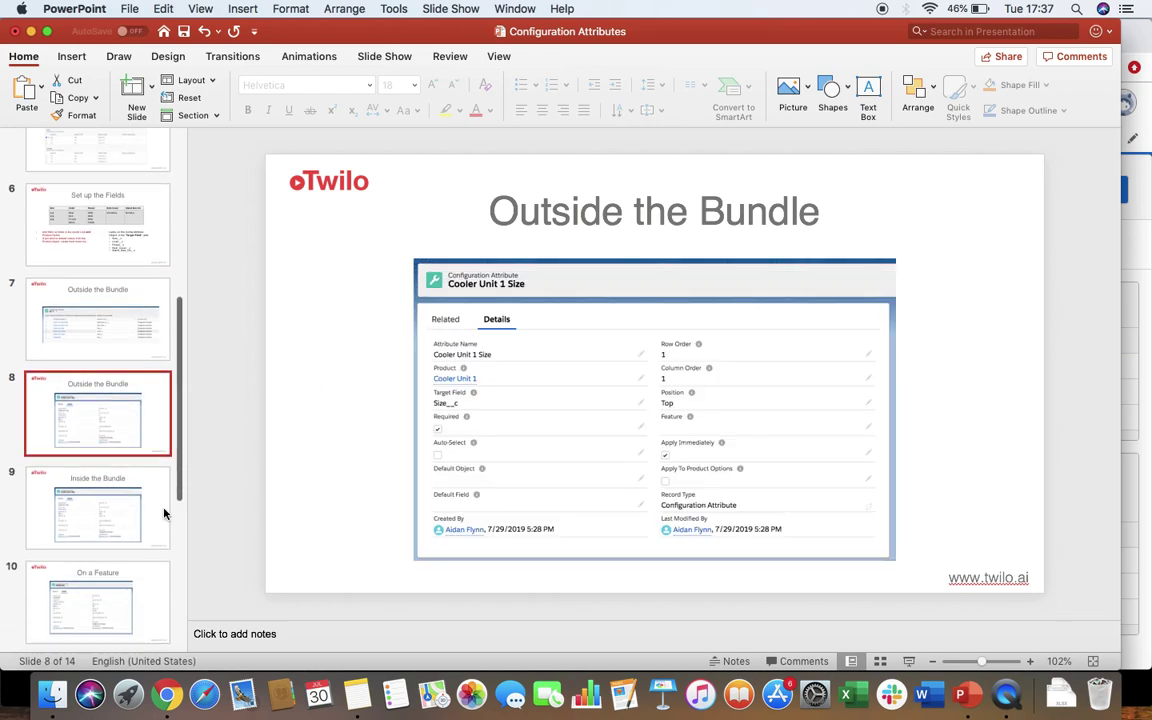
click(120, 535)
scroll(90, 501, down, 3)
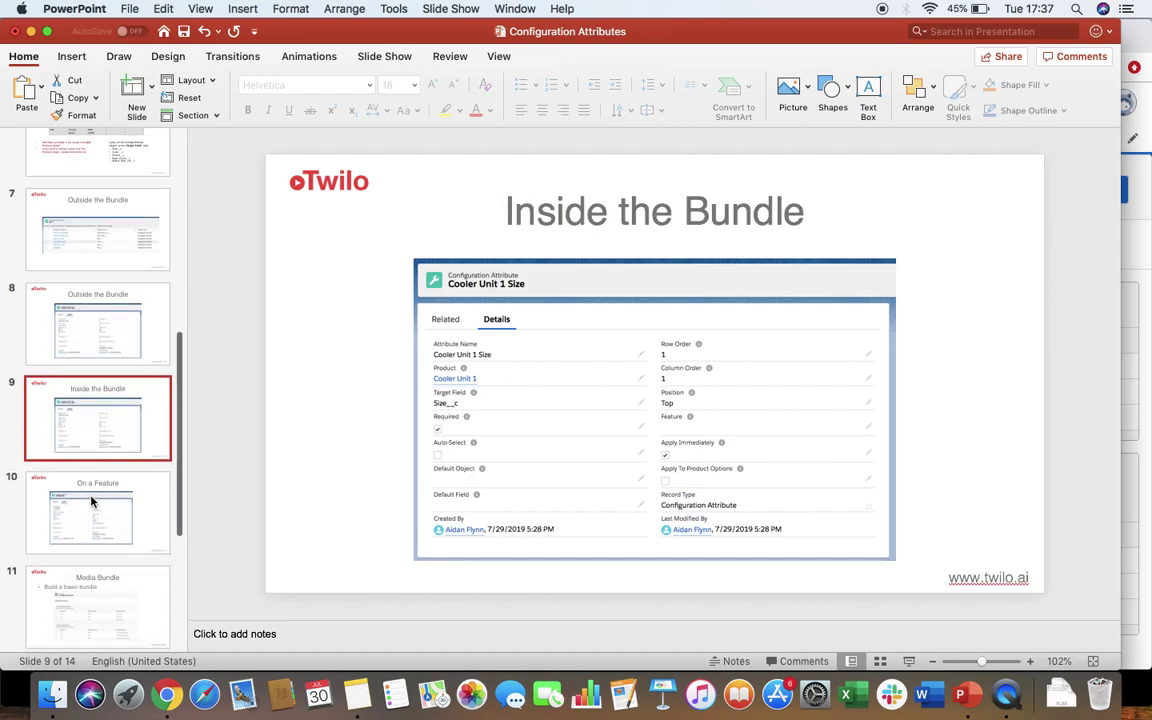
Switch back to Chrome and examine the Size attribute options of the Cooler Unit Bundle's Casings feature
click(167, 694)
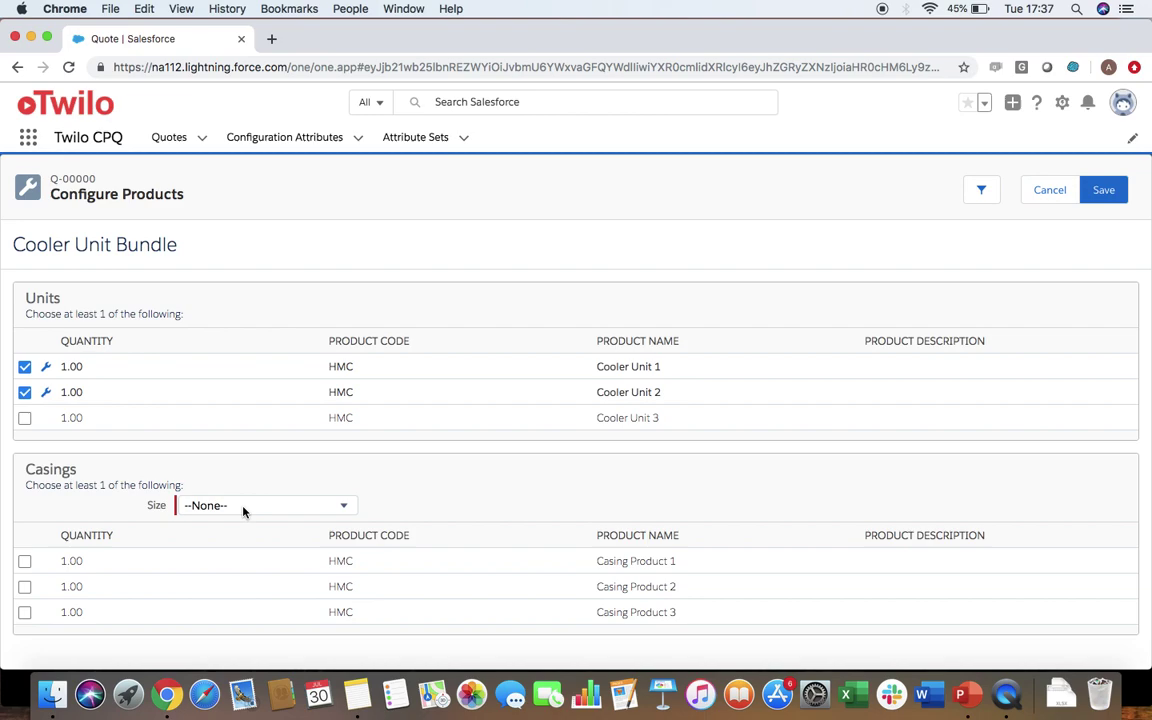
drag(45, 471, 409, 489)
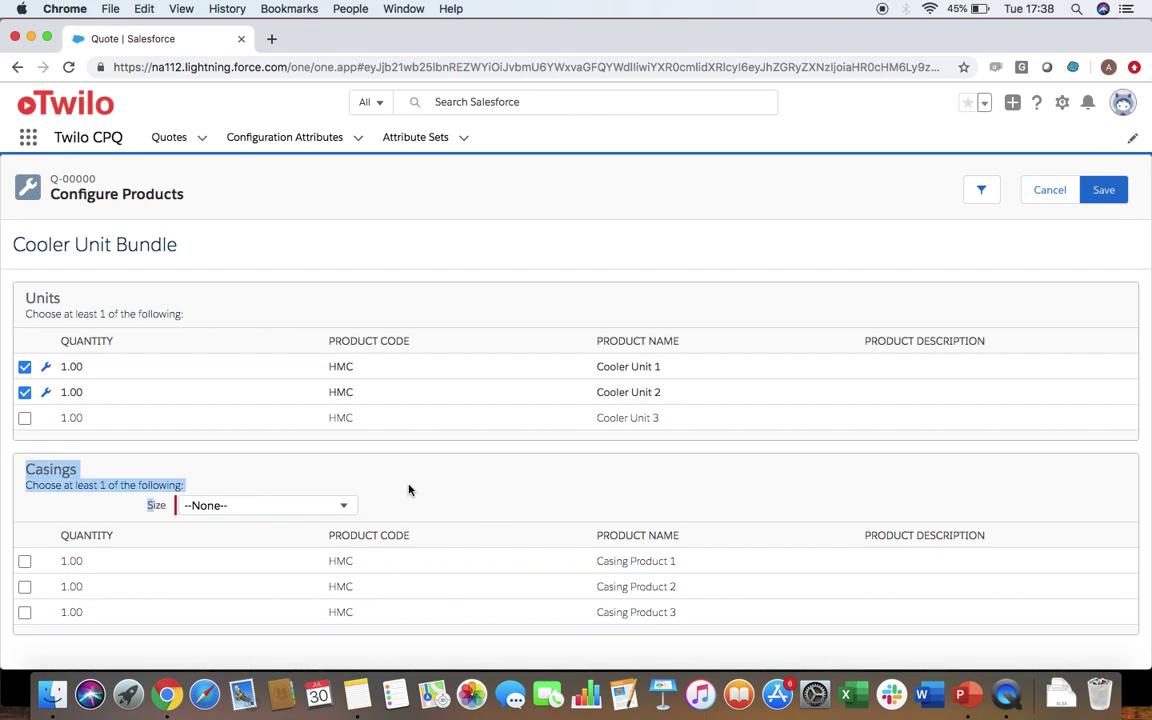
click(409, 489)
click(284, 507)
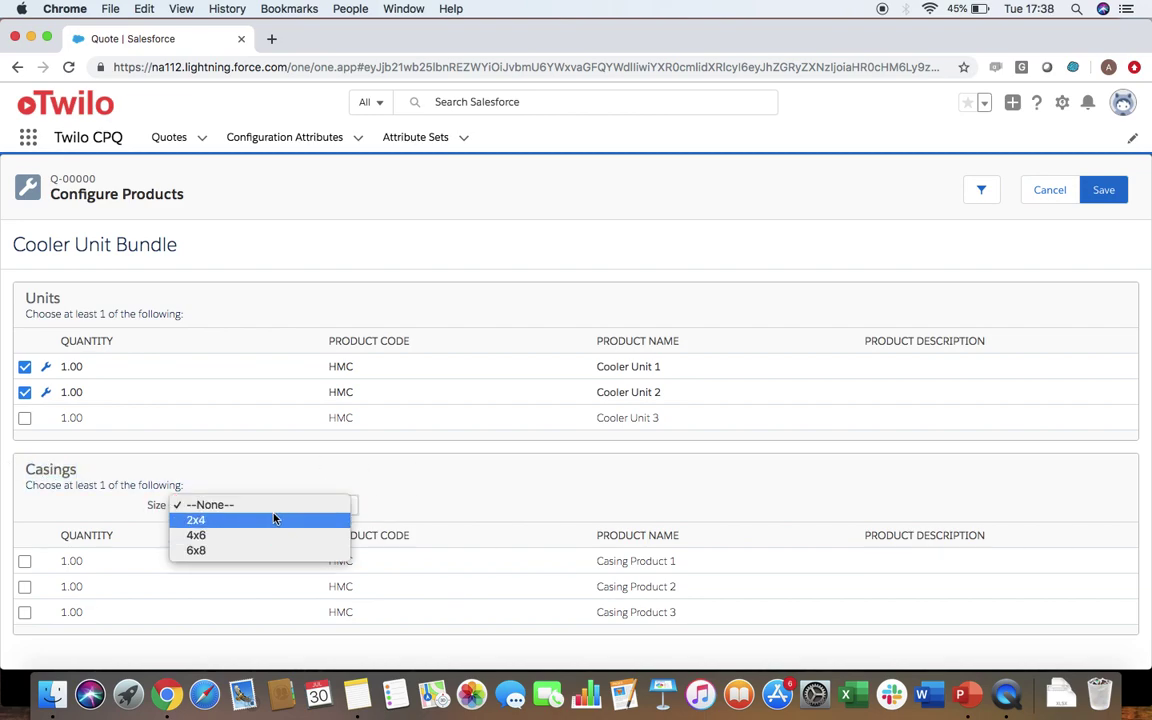
click(39, 514)
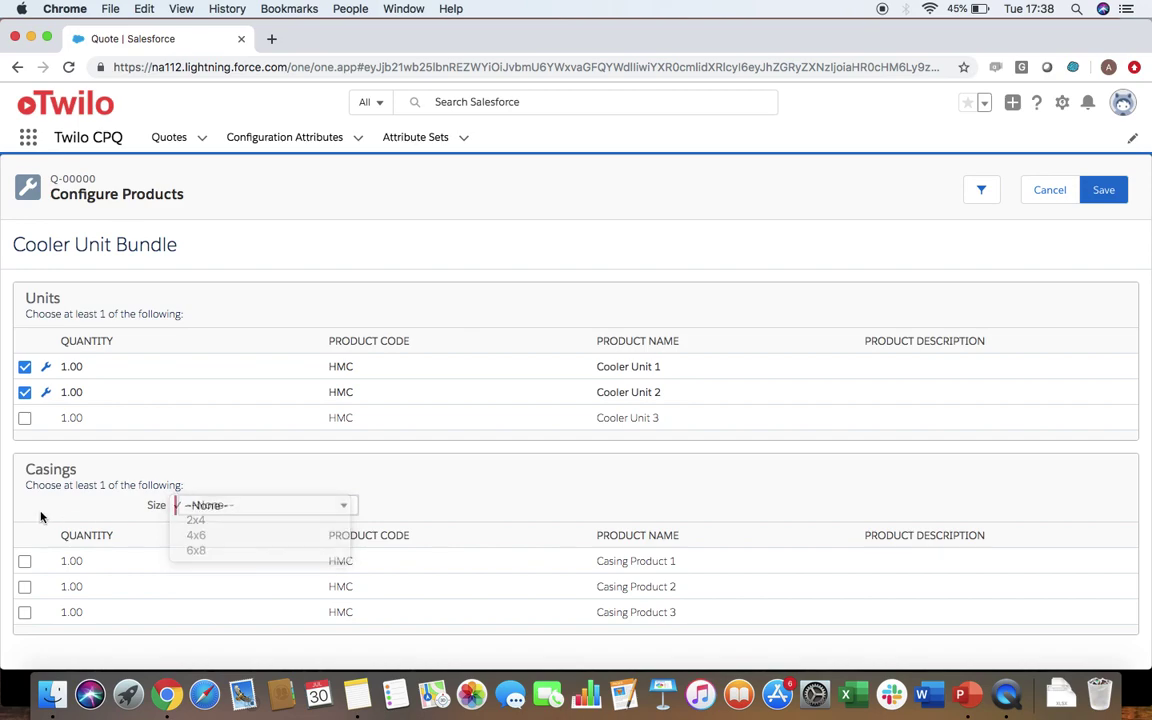
Include Casing Product 1 and Casing Product 2 with the Casings size set to 2x4, and save the bundle configuration and quote
click(24, 561)
click(25, 588)
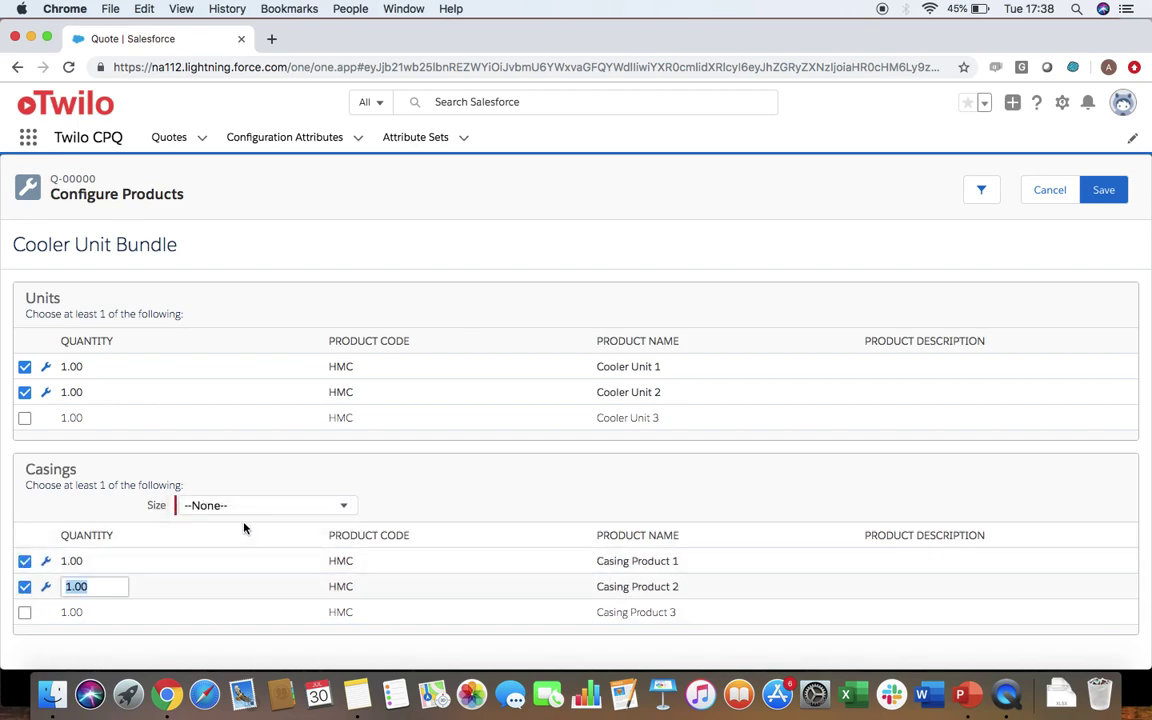
click(204, 507)
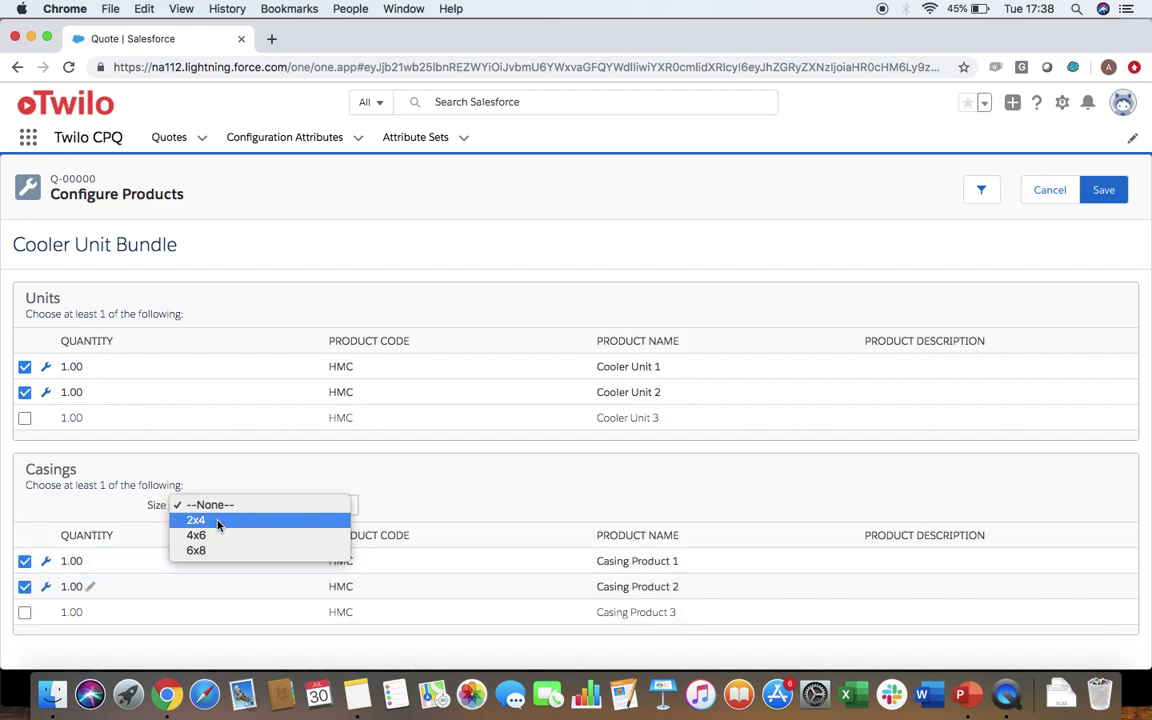
click(214, 525)
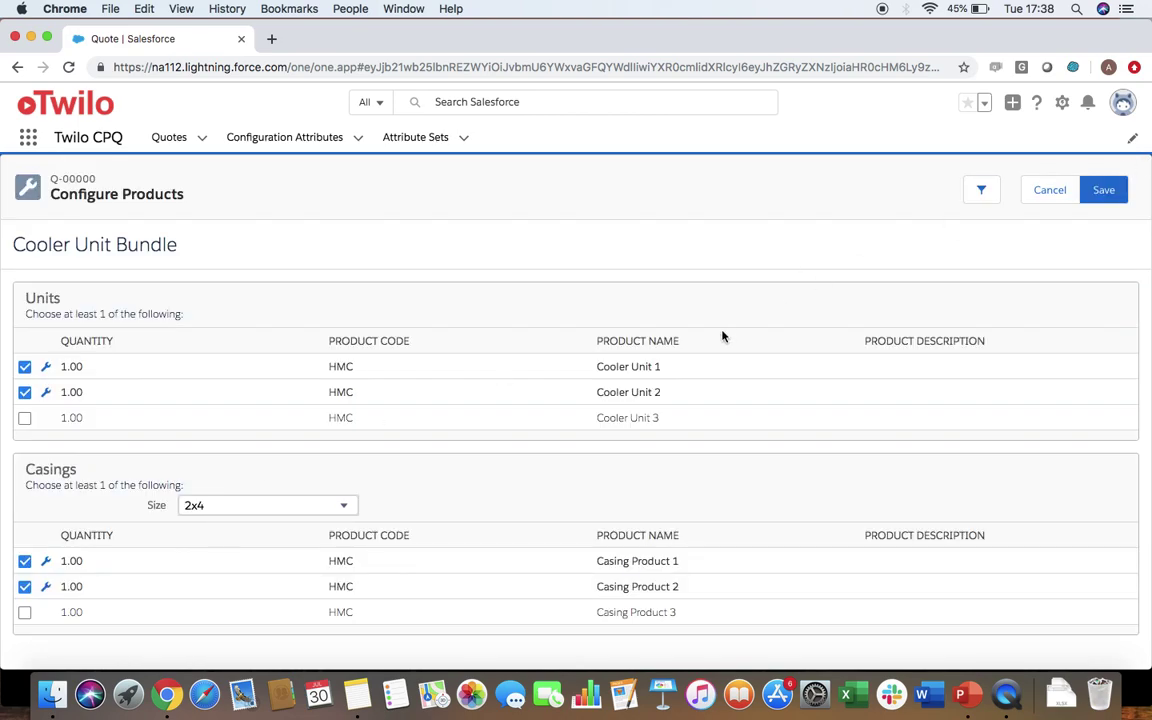
click(1102, 194)
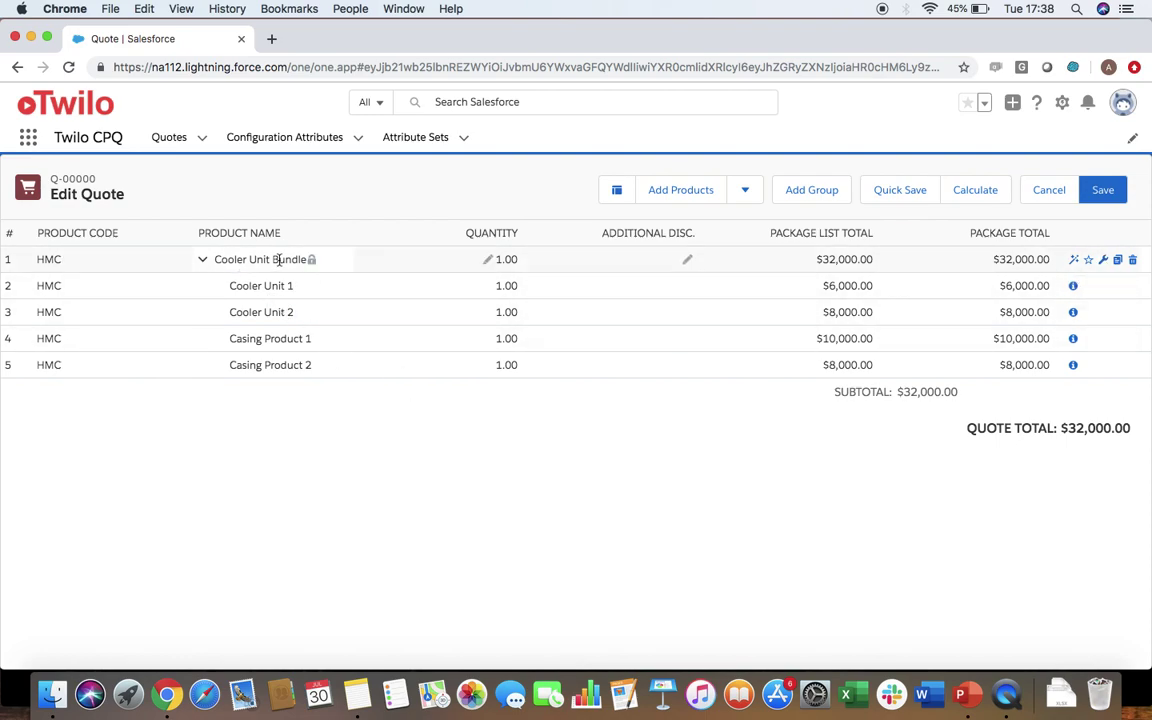
click(1092, 195)
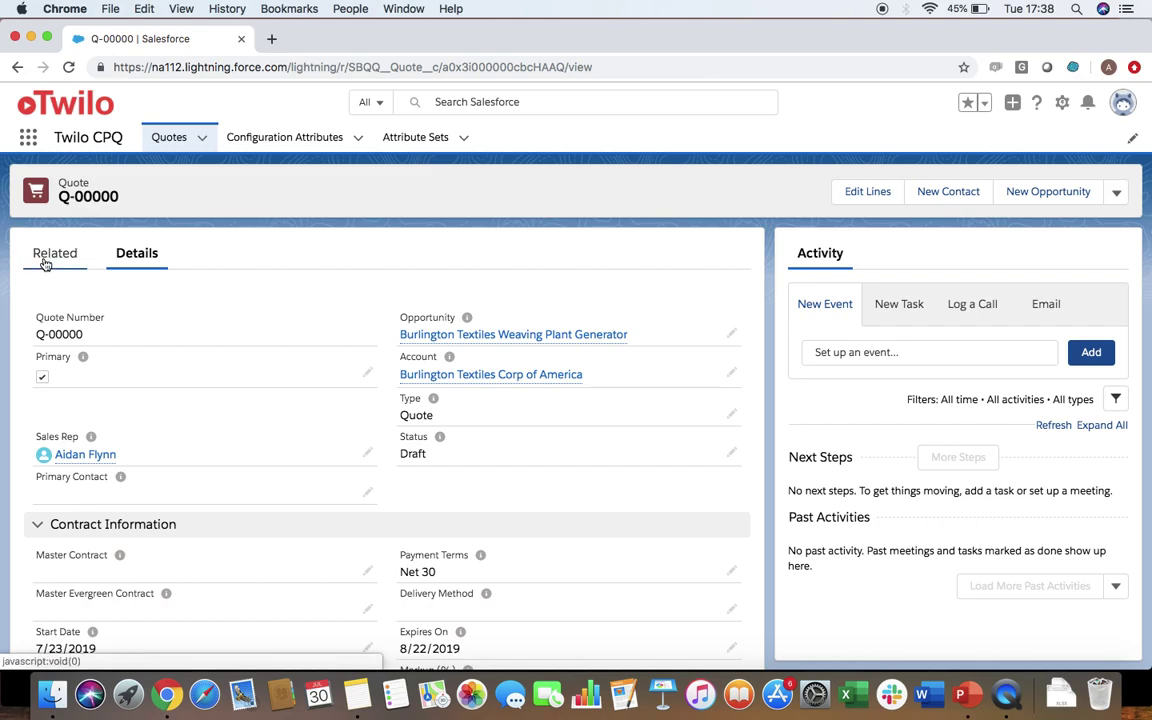
Open the Casing Product 1 quote line from the quote's related records and check its Size field
click(45, 262)
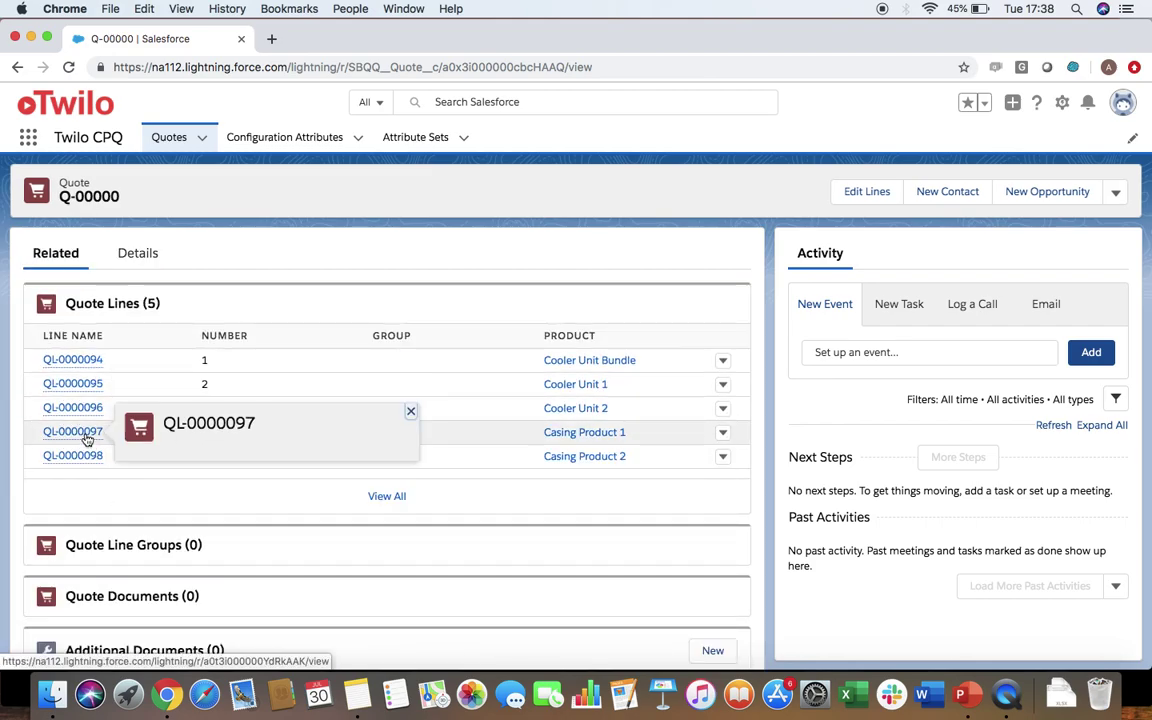
click(87, 440)
scroll(334, 528, down, 3)
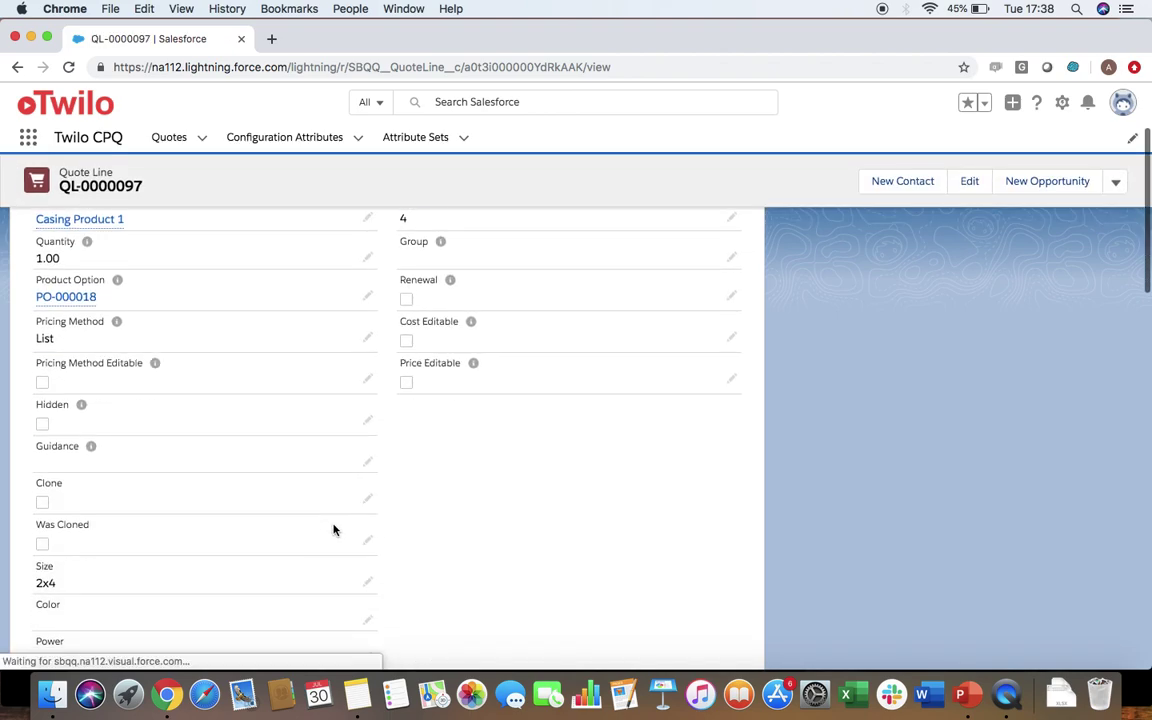
double_click(49, 586)
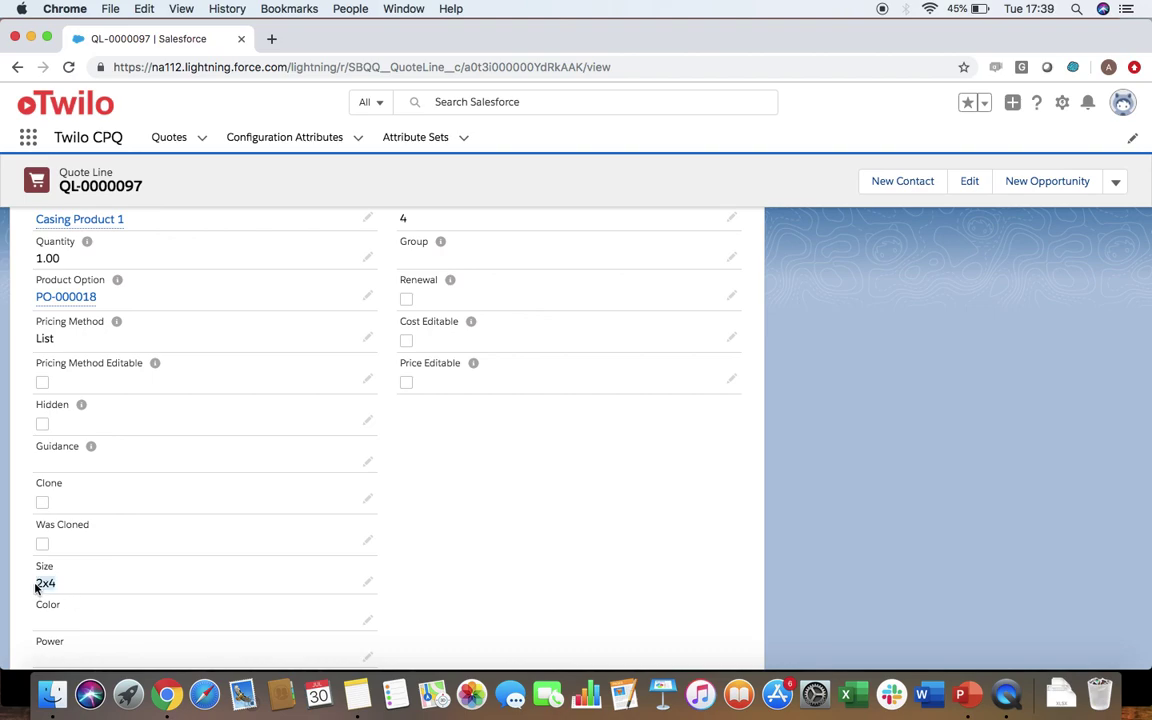
Recheck the quote line's Size field, and switch to the PowerPoint presentation to review the On a Feature slide
scroll(388, 522, up, 2)
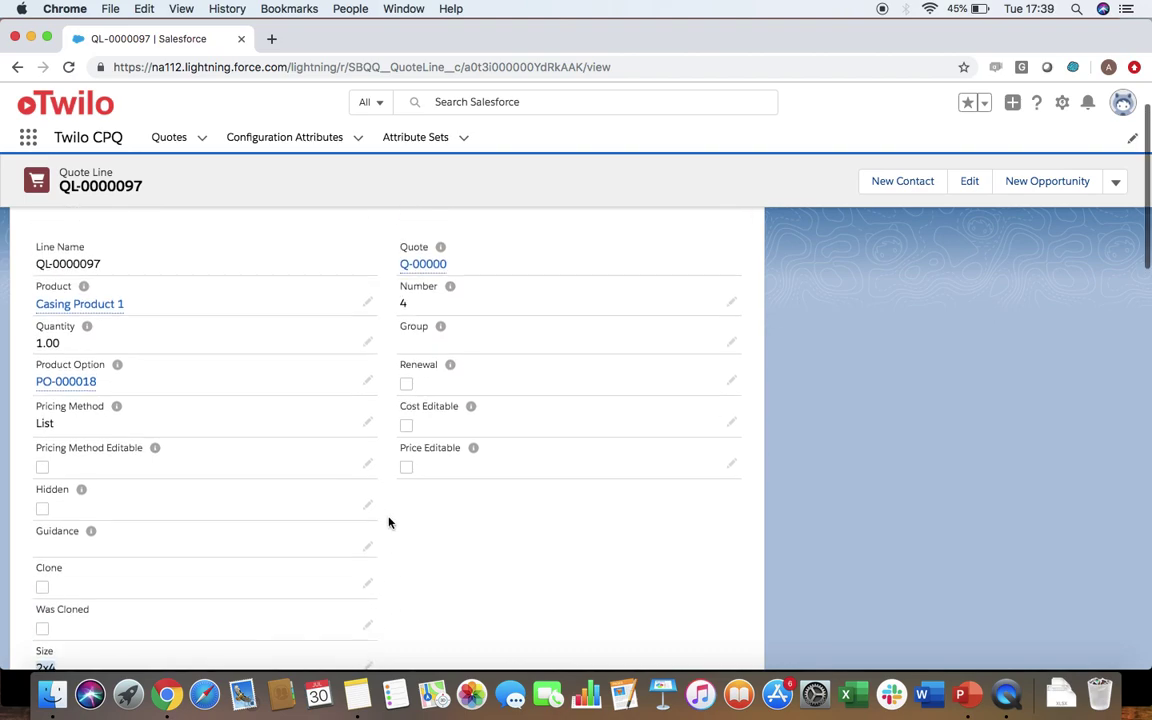
scroll(388, 522, down, 3)
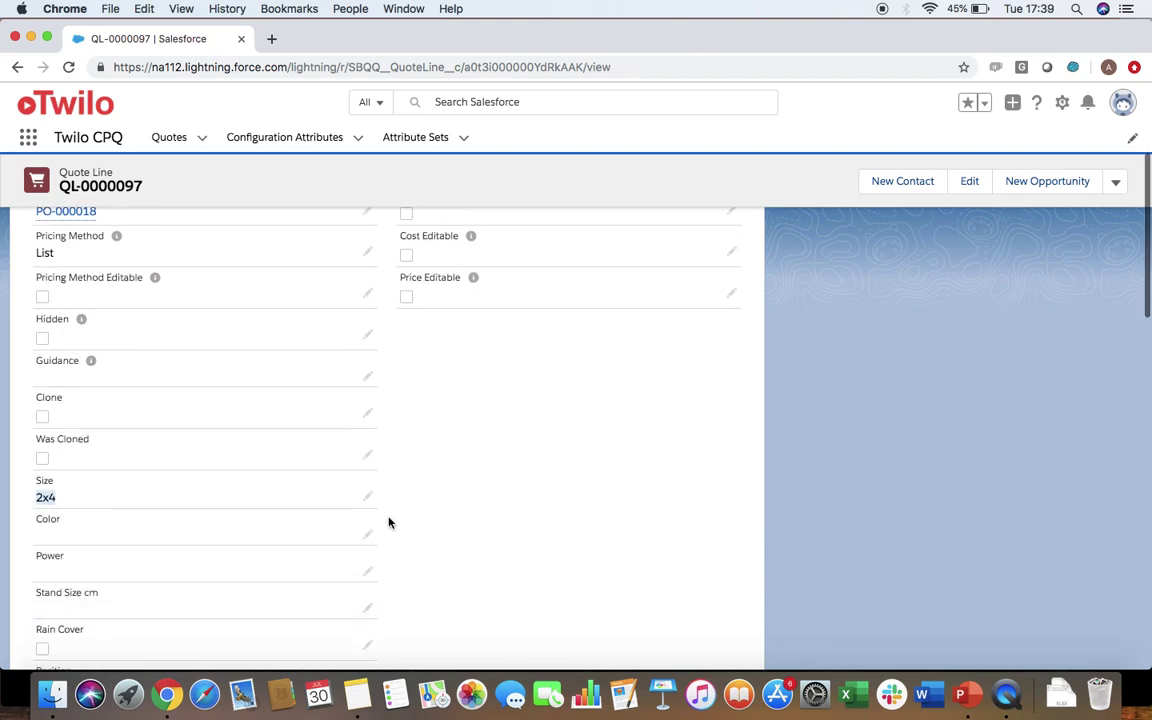
click(960, 693)
click(147, 519)
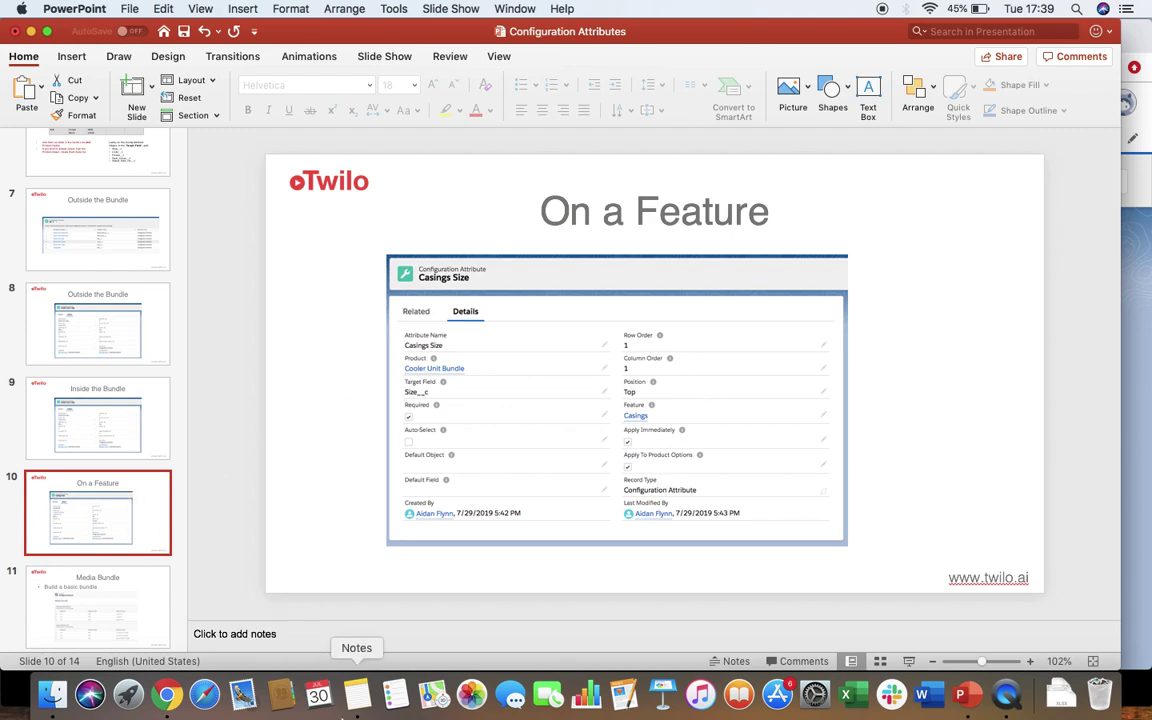
Briefly revisit the quote line in Chrome, and return to PowerPoint to look through the slide thumbnails around On a Feature
click(163, 700)
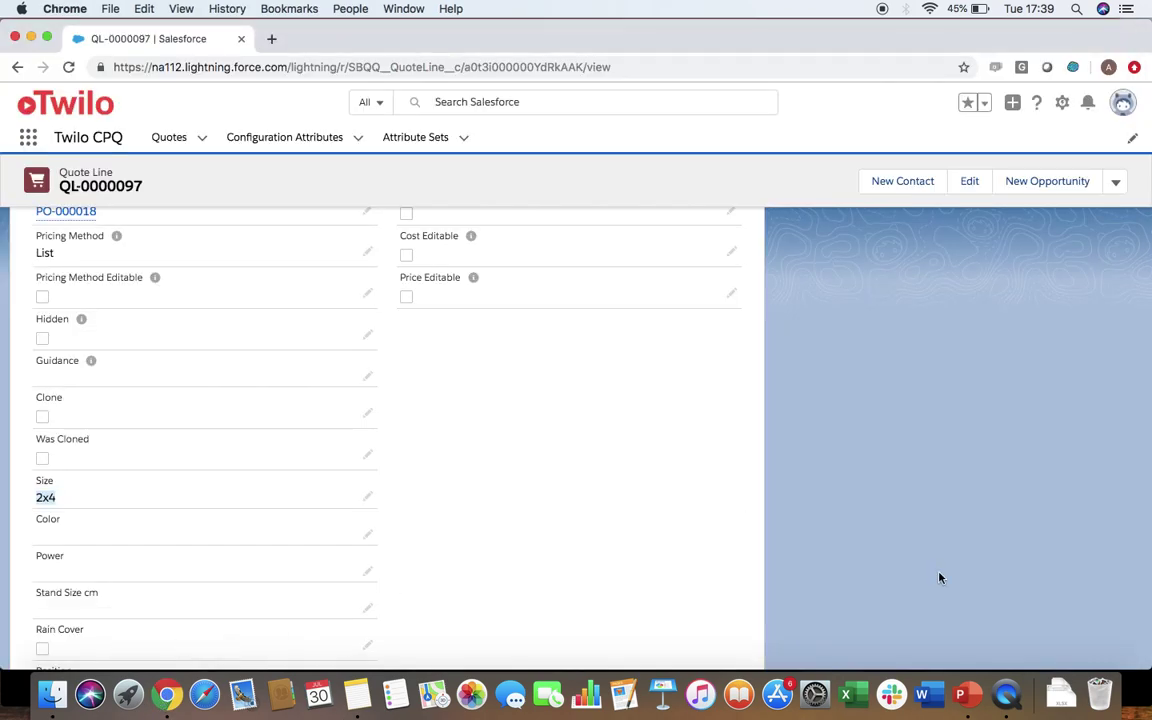
click(960, 695)
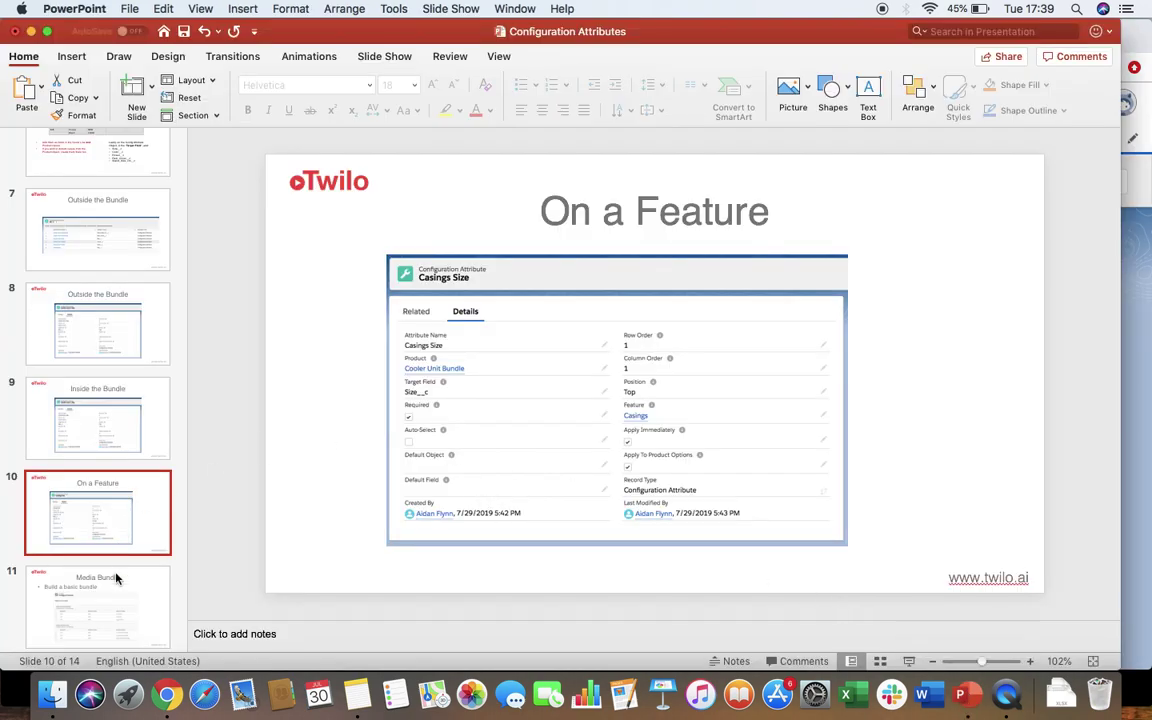
scroll(113, 560, down, 2)
scroll(116, 575, up, 4)
scroll(116, 578, down, 1)
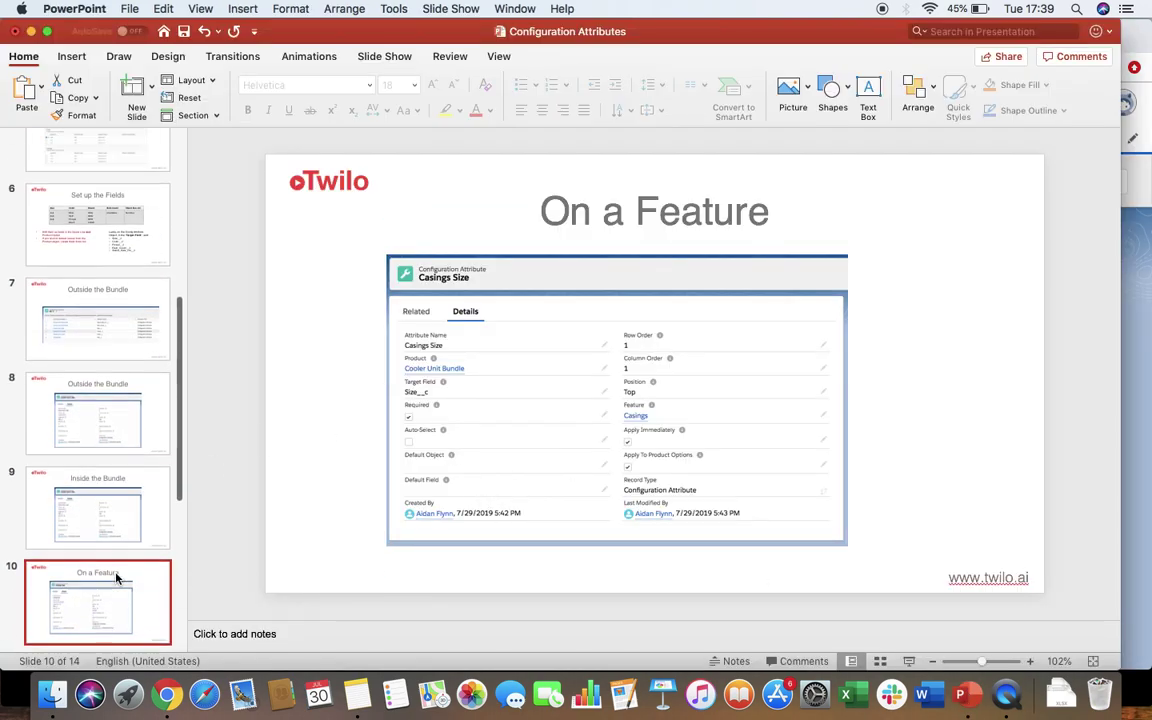